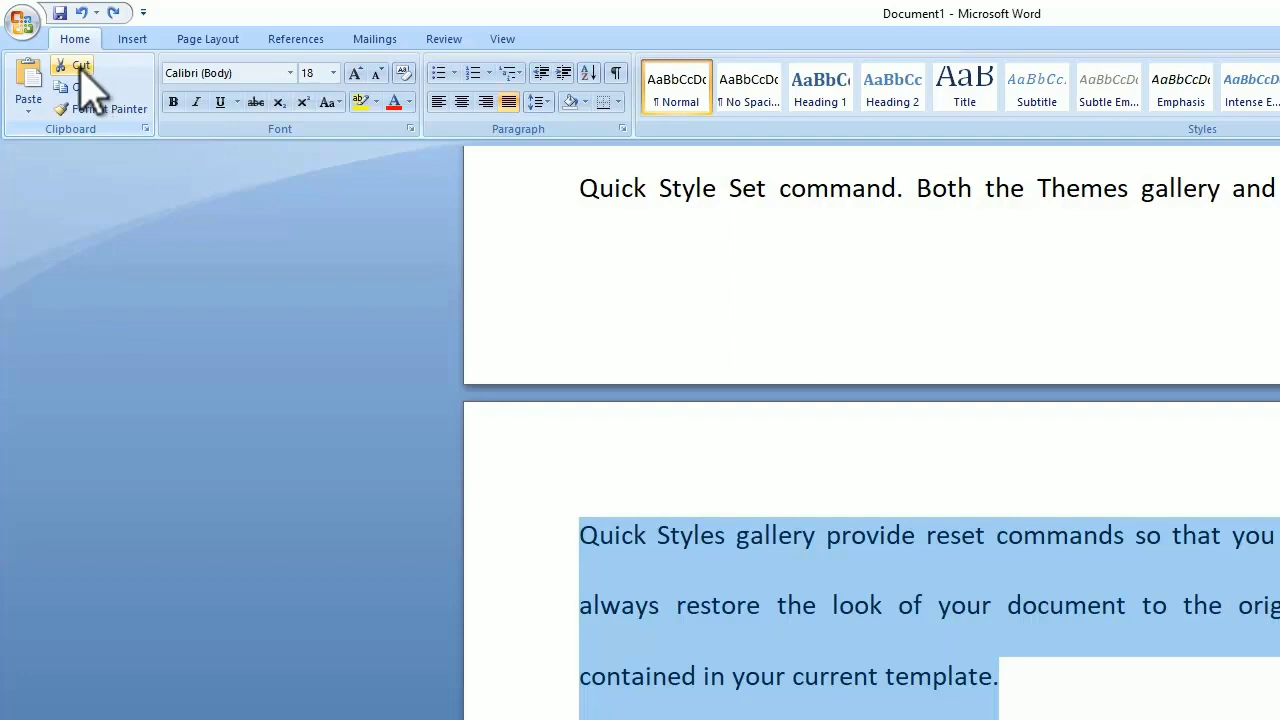
- Move the selected "Quick Styles gallery provide reset commands" text to a new paragraph after "your current template." using cut and paste
click(80, 66)
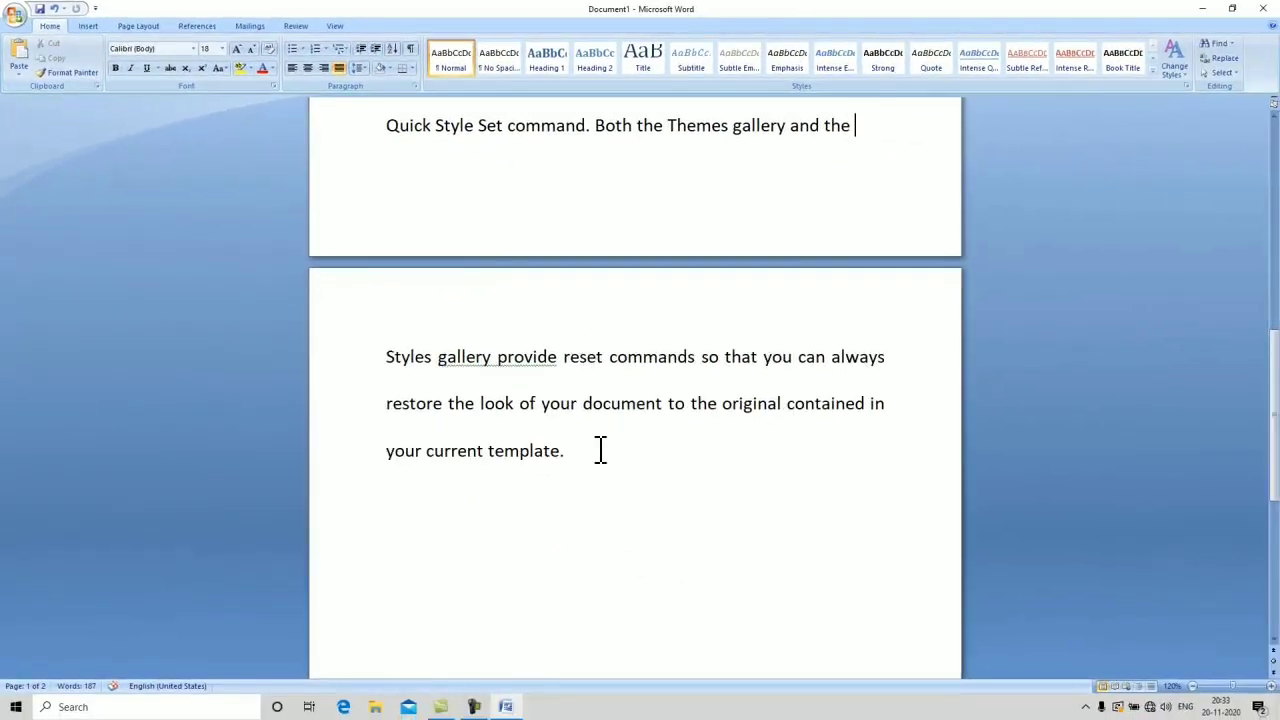
click(600, 450)
key(Return)
click(1273, 640)
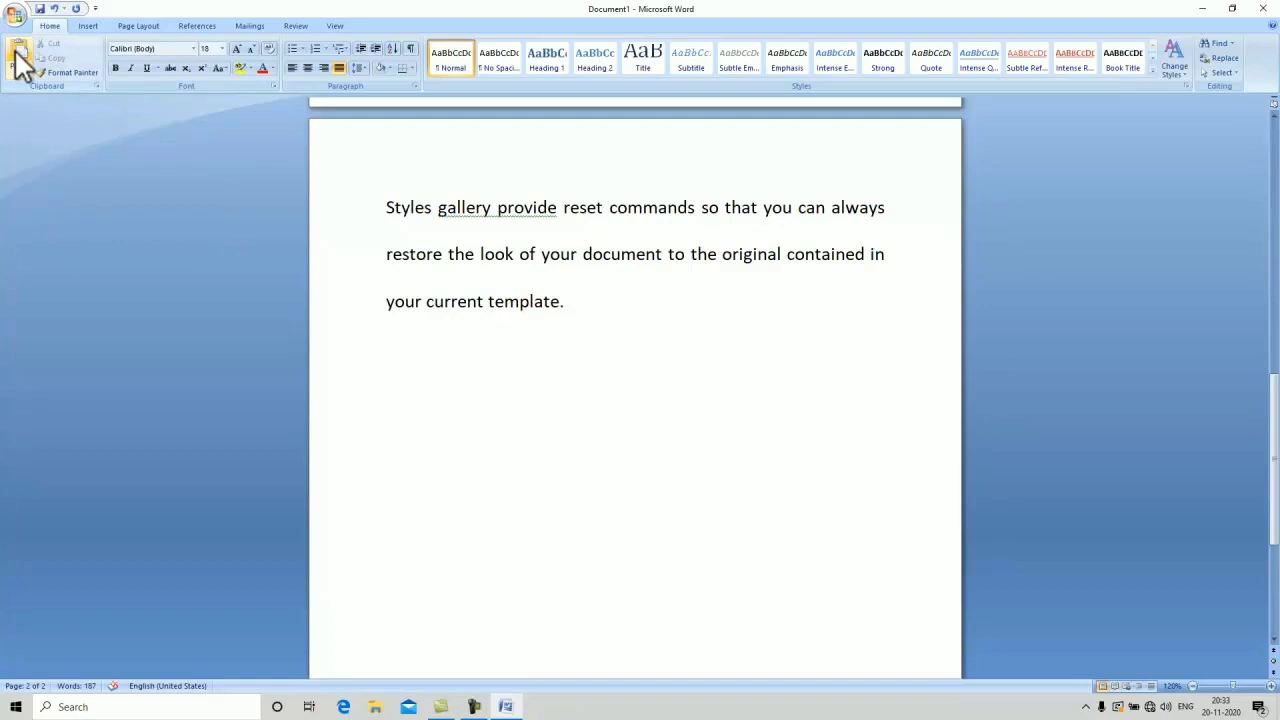
click(17, 55)
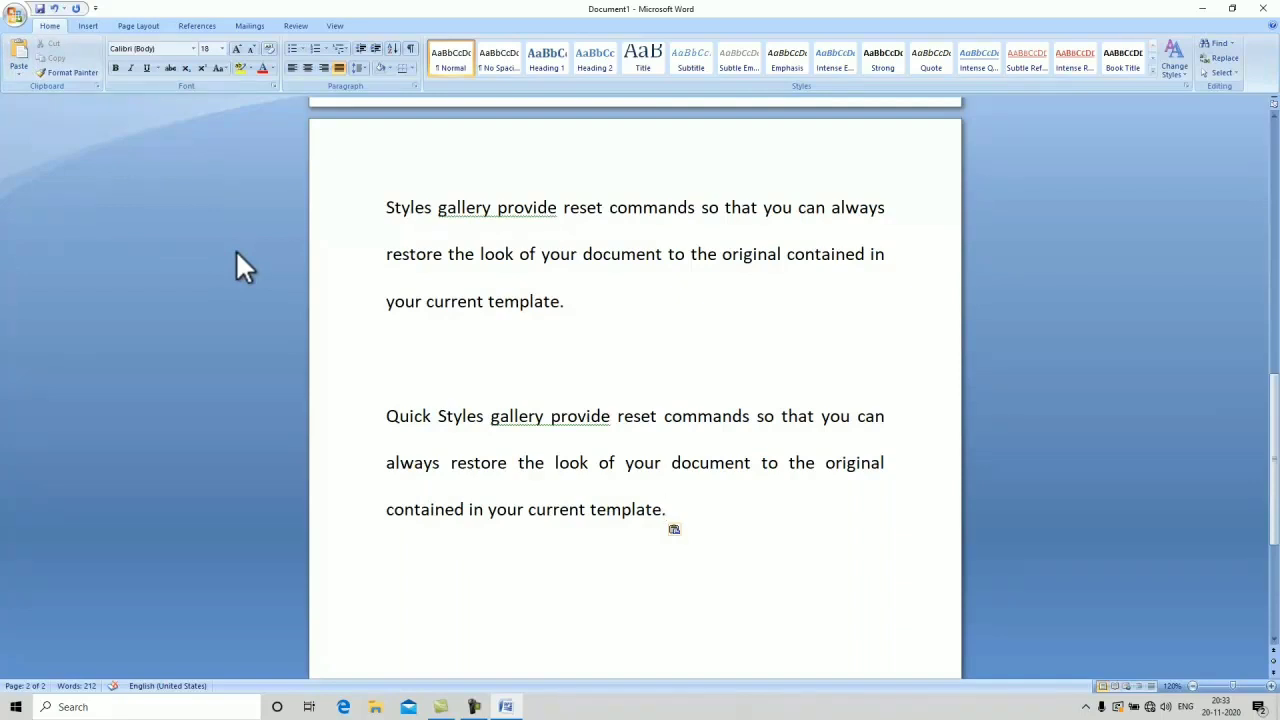
- Start a numbered list in the 1) 2) 3) format on a new line below the pasted paragraph
key(Return)
click(1273, 641)
click(1274, 640)
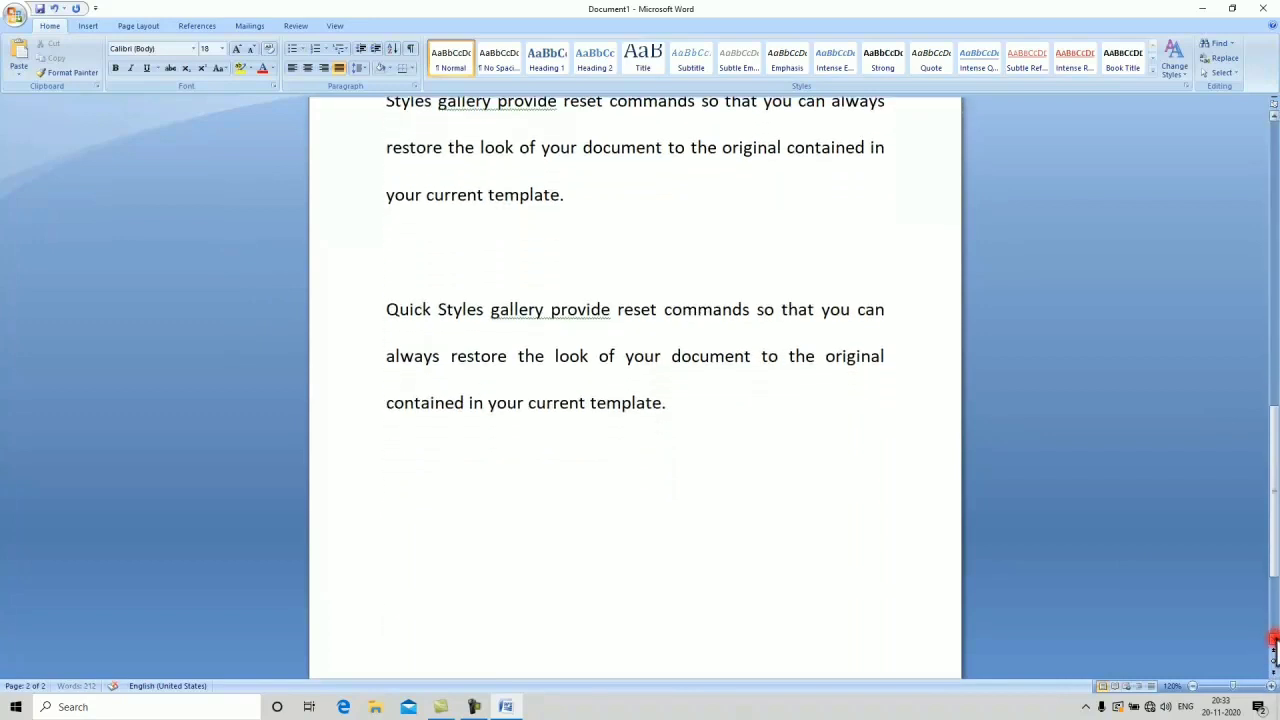
click(1274, 640)
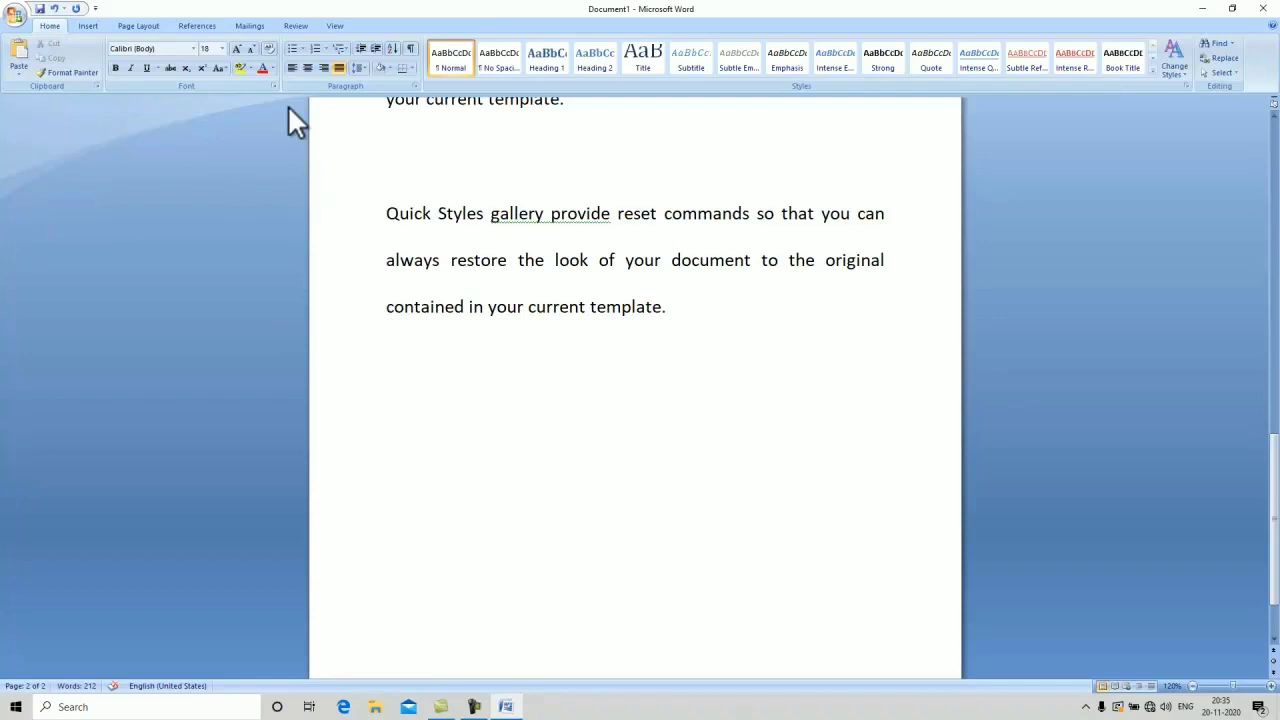
click(326, 49)
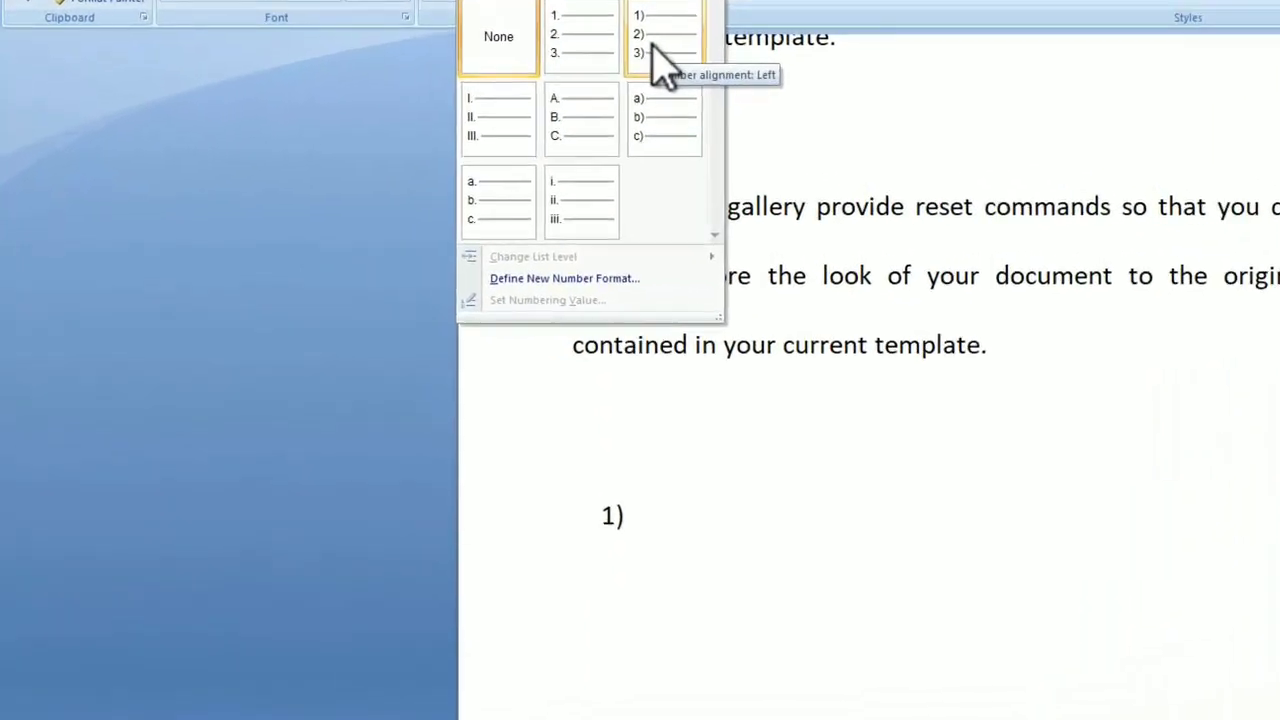
click(441, 108)
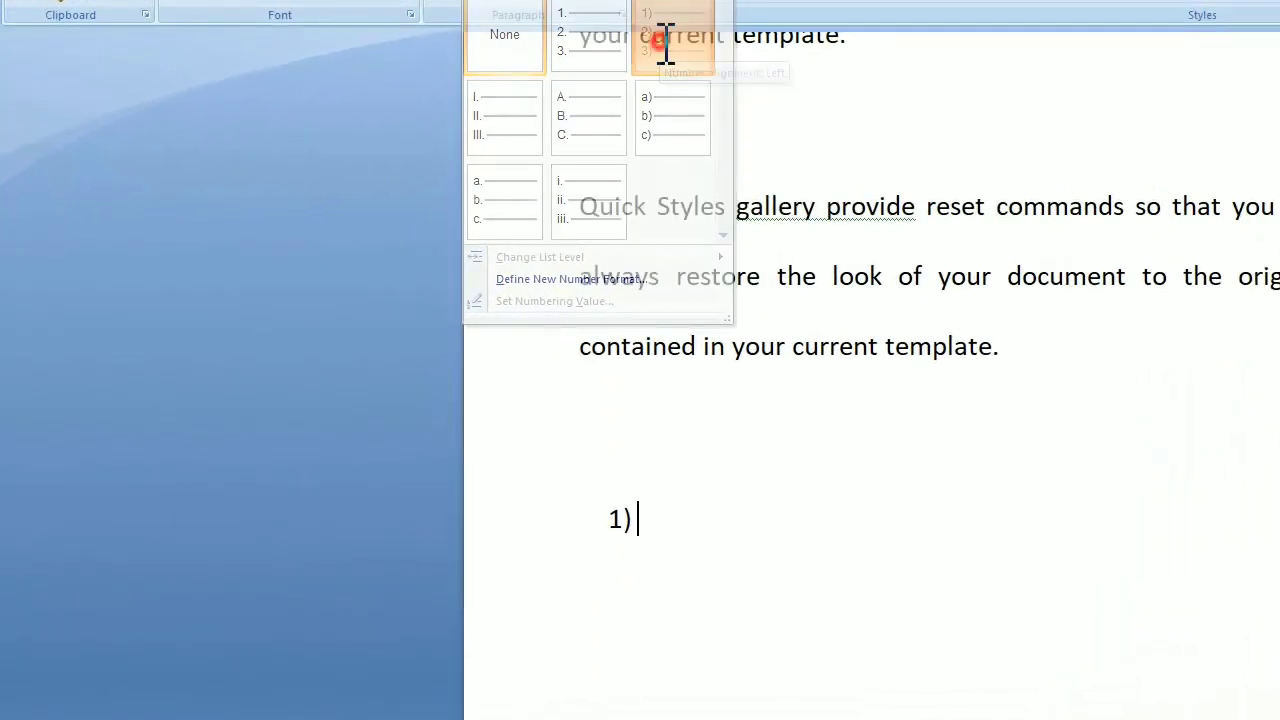
click(659, 565)
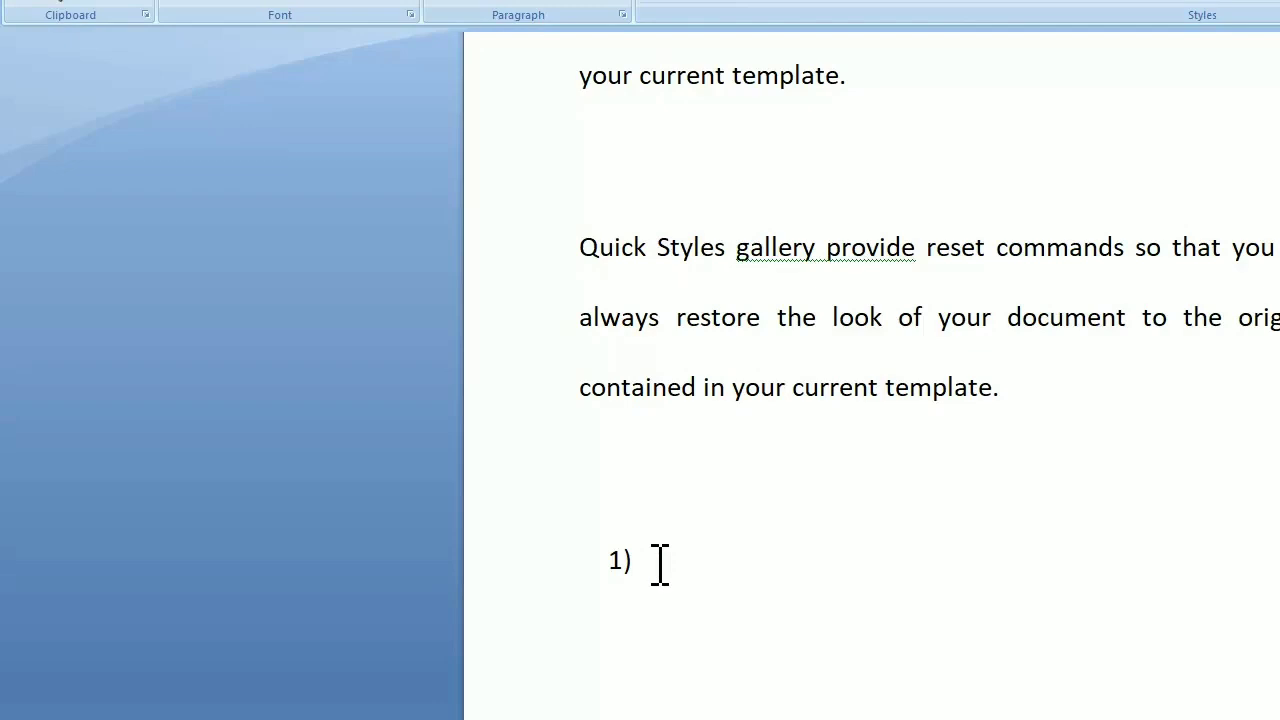
- Enter five first names as separate numbered items and end the numbering on the line after them
text(AKASH)
key(Return)
text(SEEMA)
key(Return)
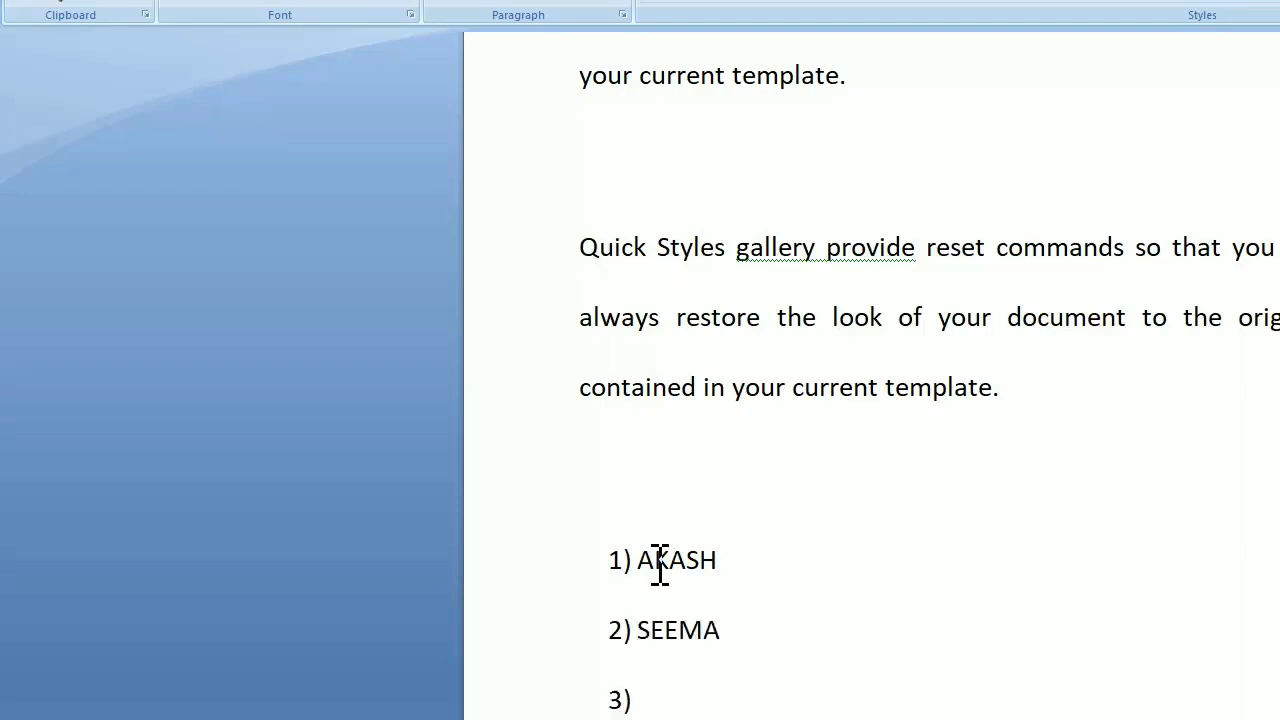
text(NEETA)
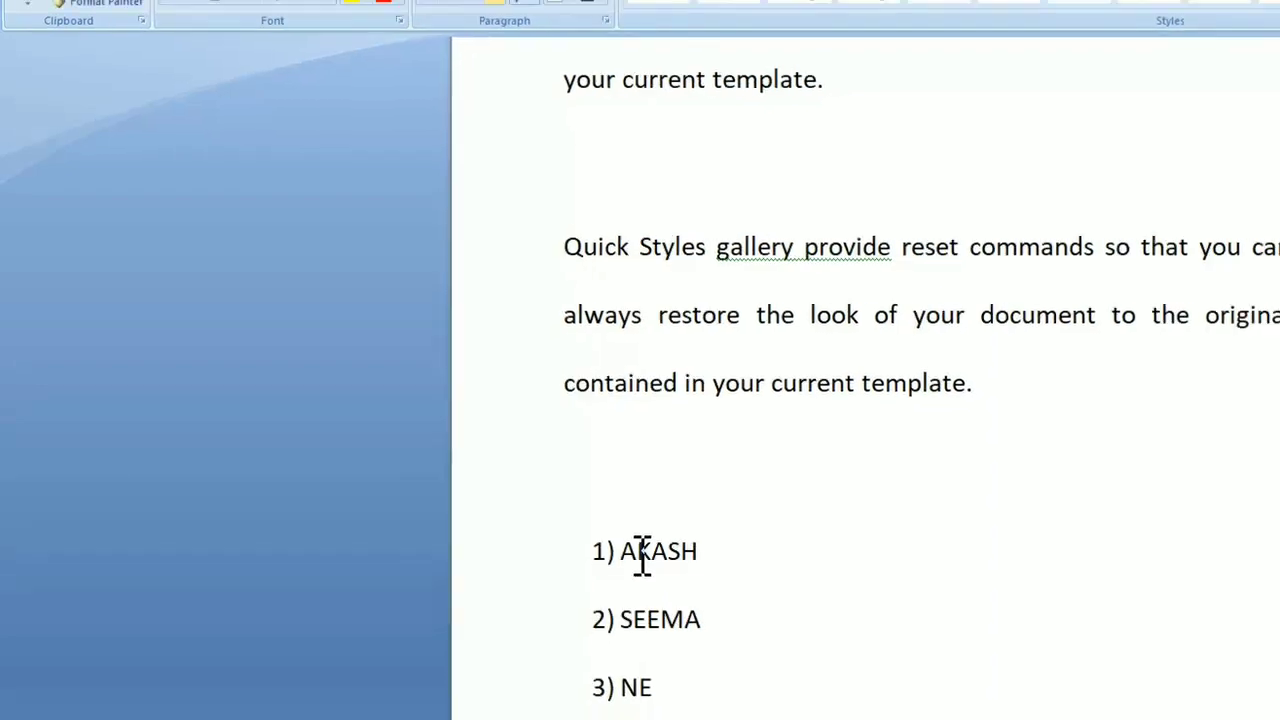
key(Return)
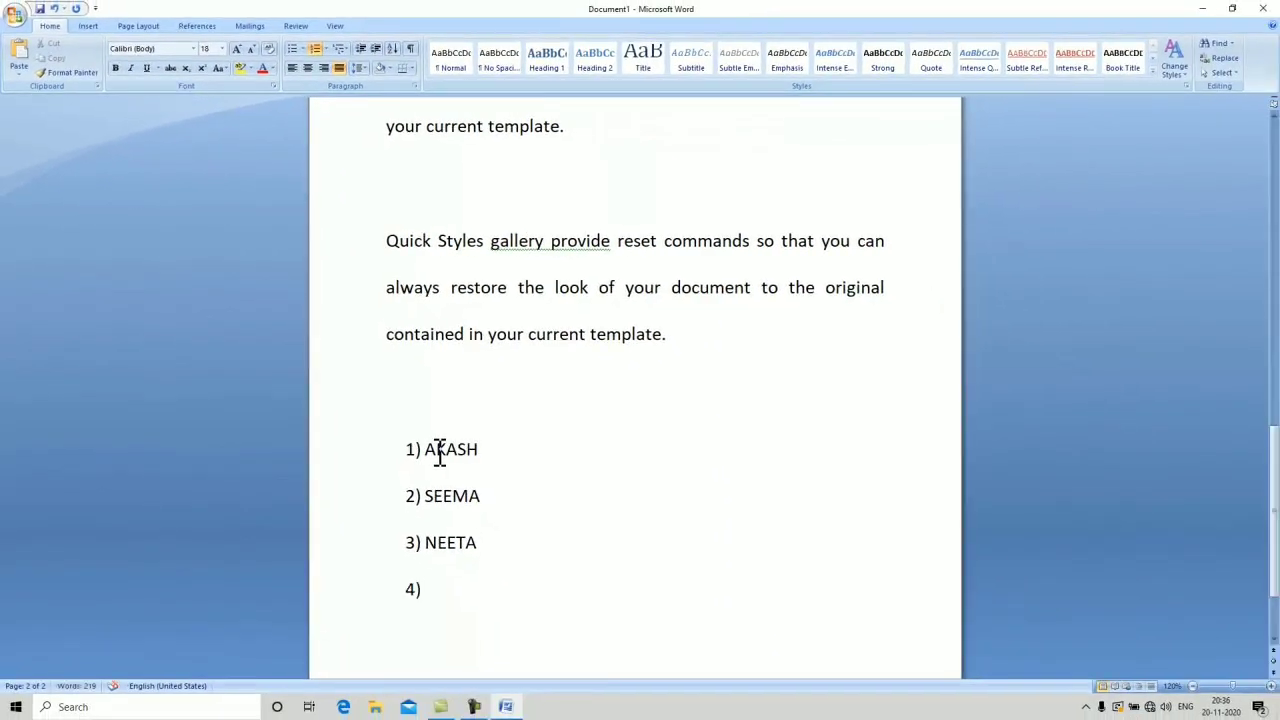
text(SURESH)
key(Return)
text(RAMESH)
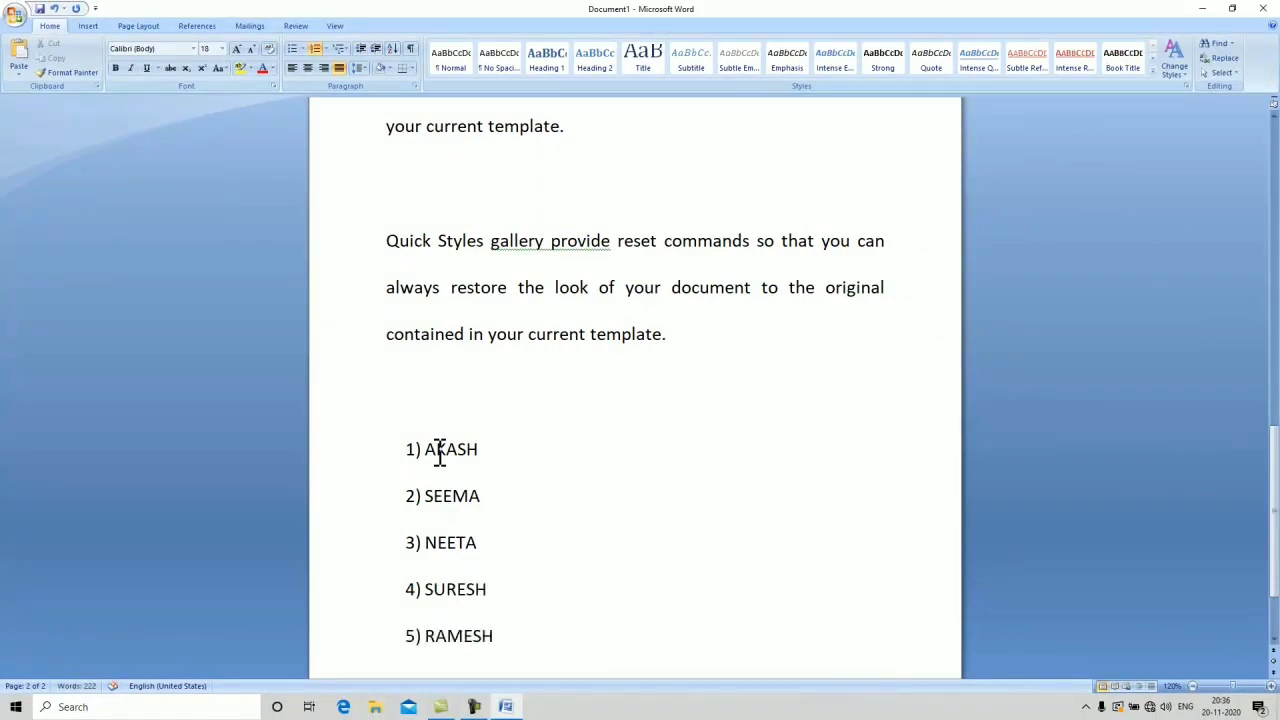
key(Return)
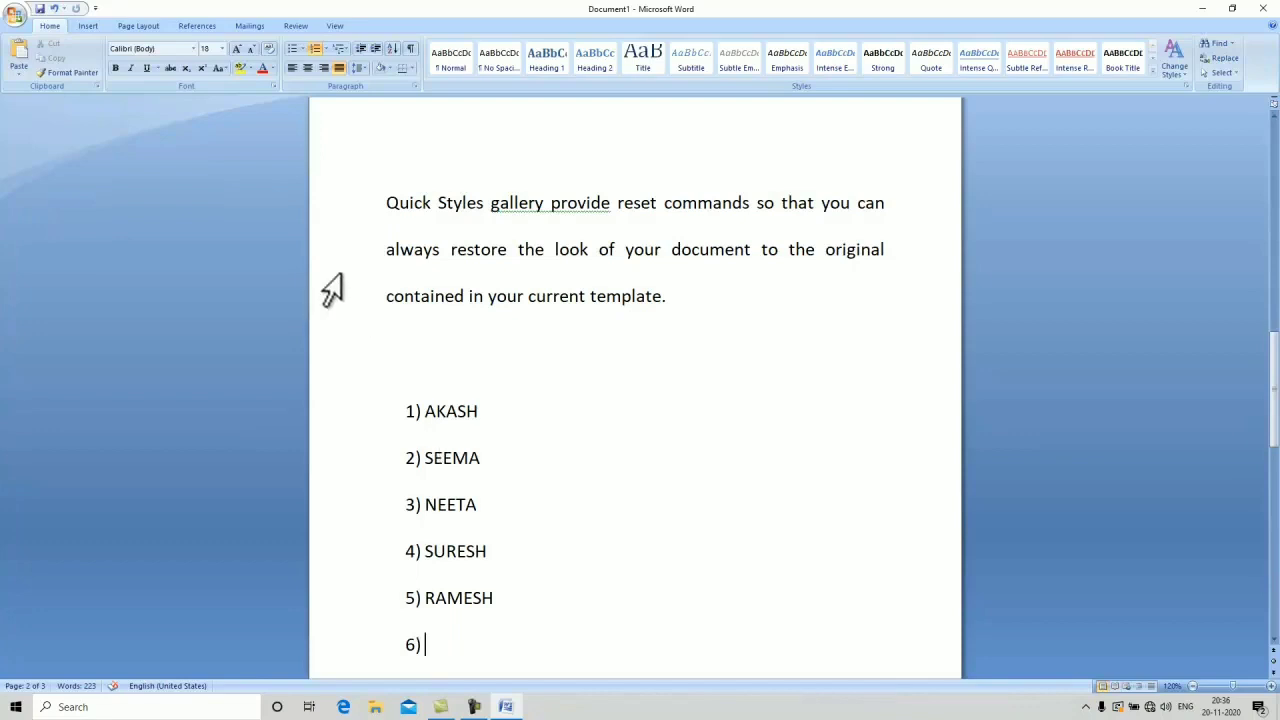
click(316, 49)
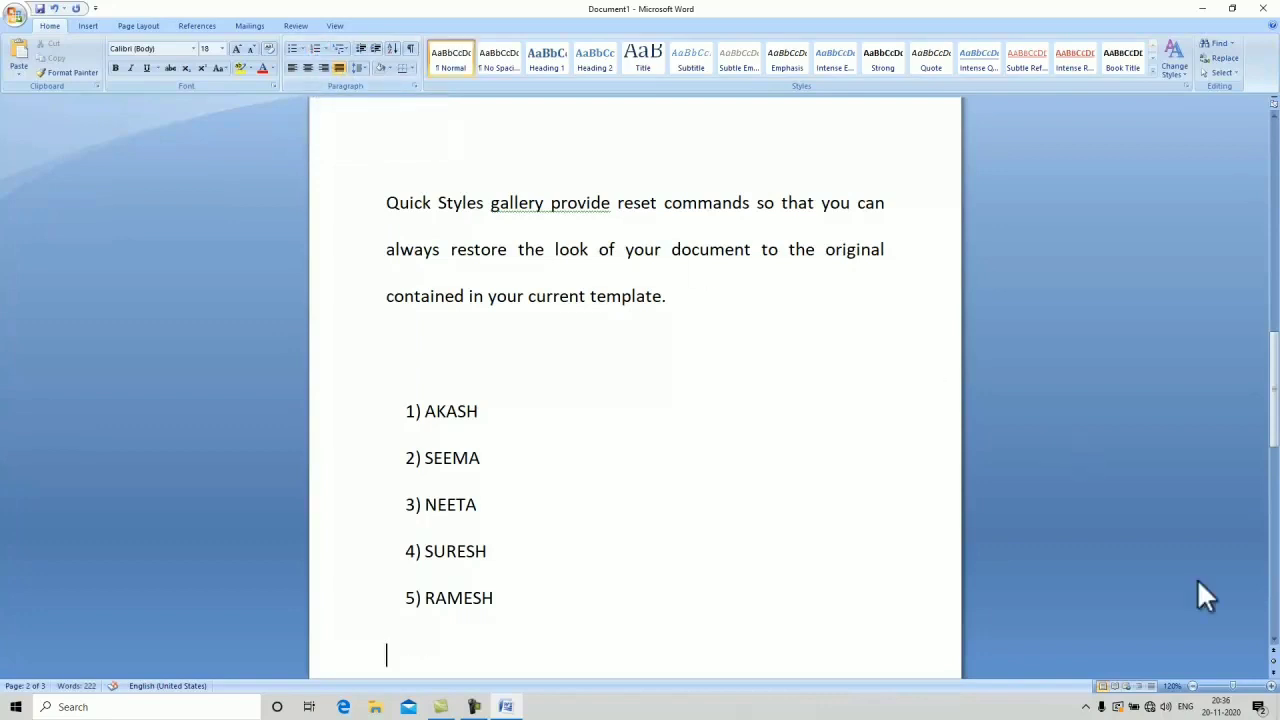
- Start a bulleted list with the arrowhead bullet on the blank third page
click(1272, 642)
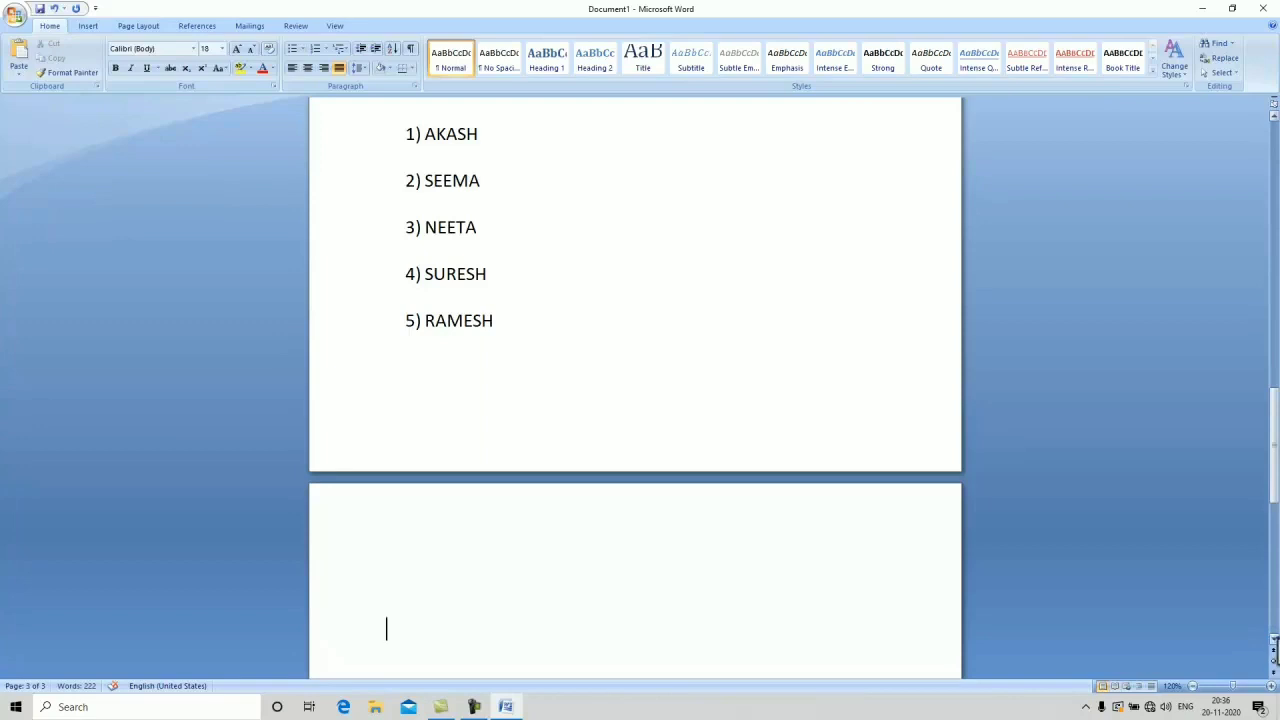
click(1274, 645)
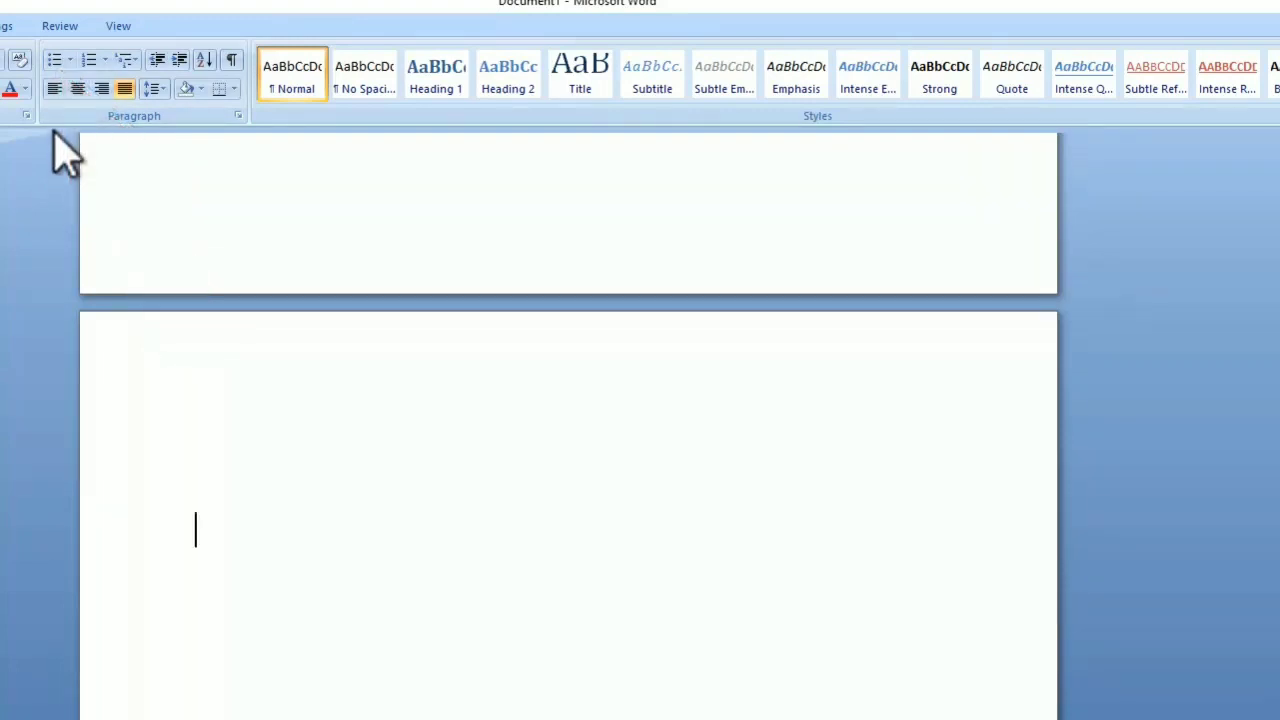
mouse_move(55, 132)
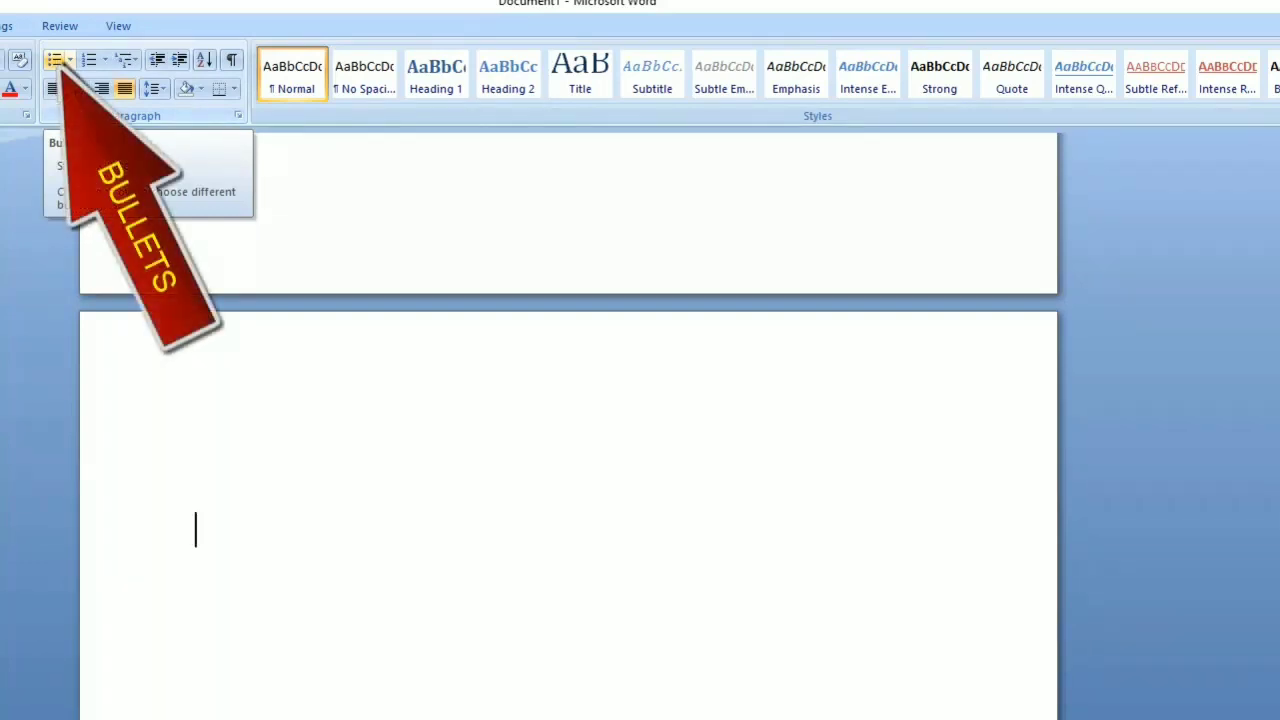
click(68, 61)
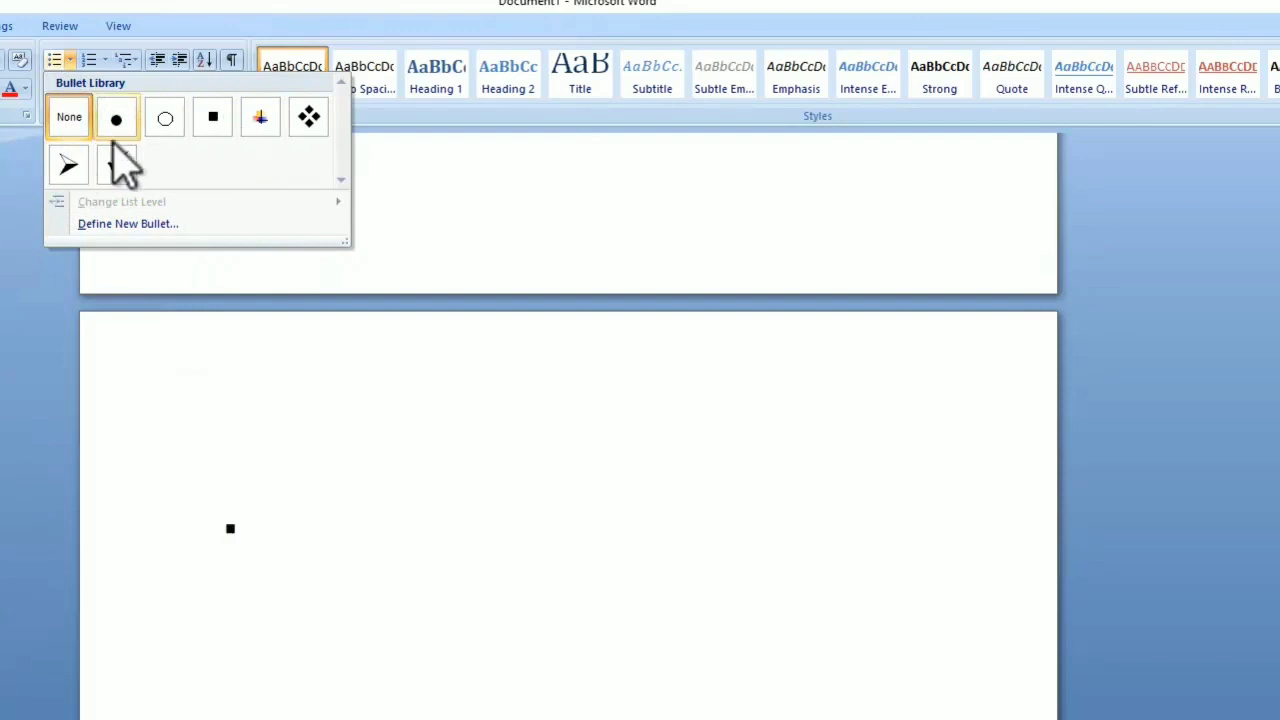
click(65, 168)
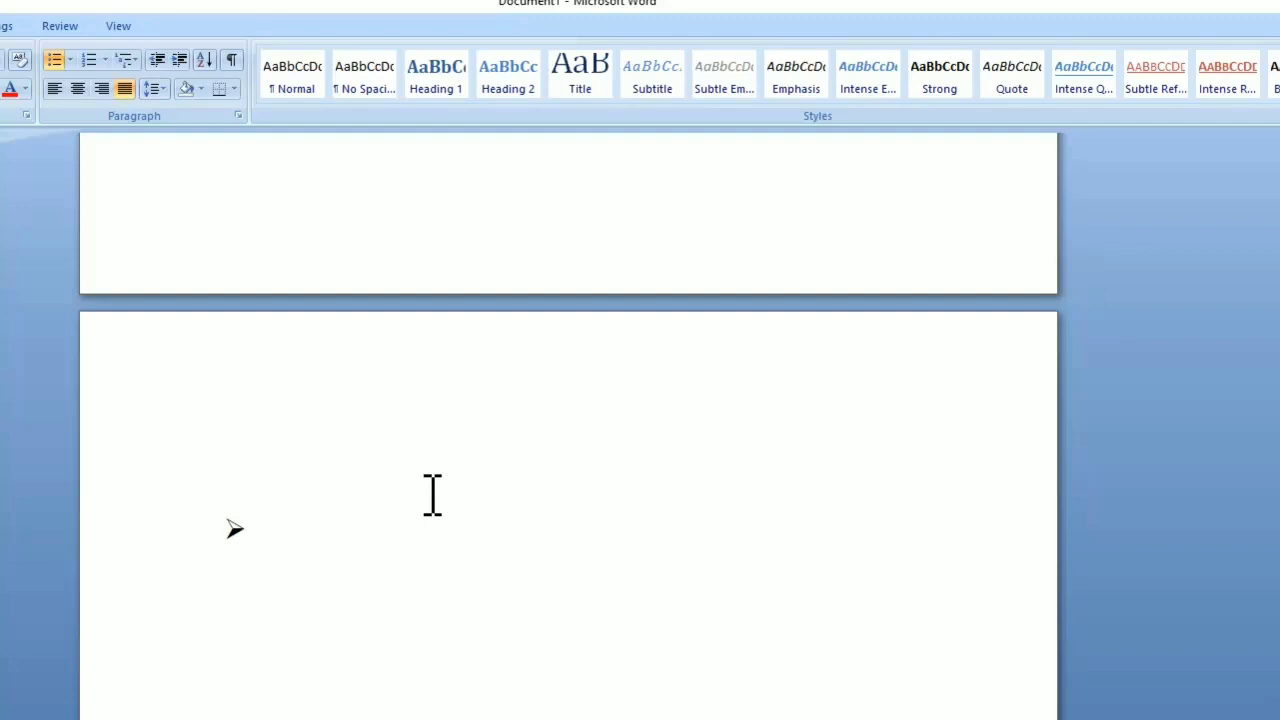
- Enter CHINI, NAMKEEN, MILK, CHJS, DDFD and DFDD as separate bulleted items and end the bullets on the following line
text(CHINI)
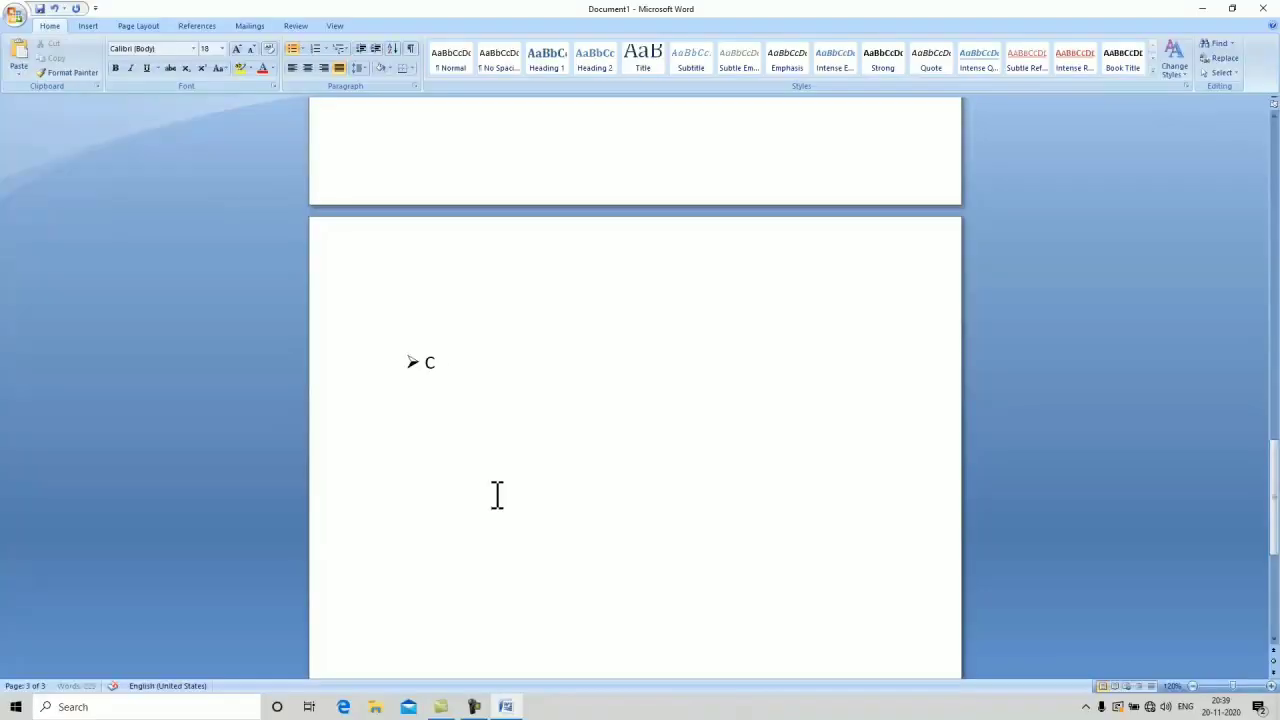
key(Return)
text(NAMKEEN)
key(Return)
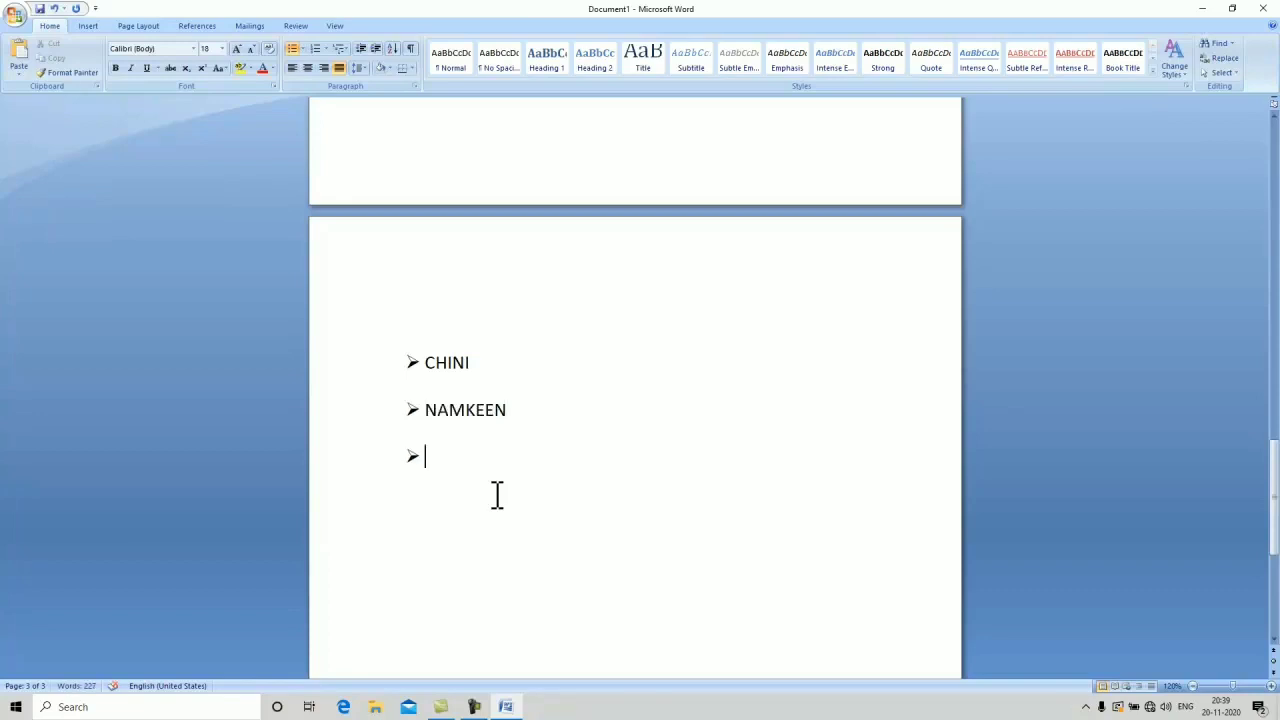
text(MILK)
key(Return)
text(CHJS)
key(Return)
text(DDFD)
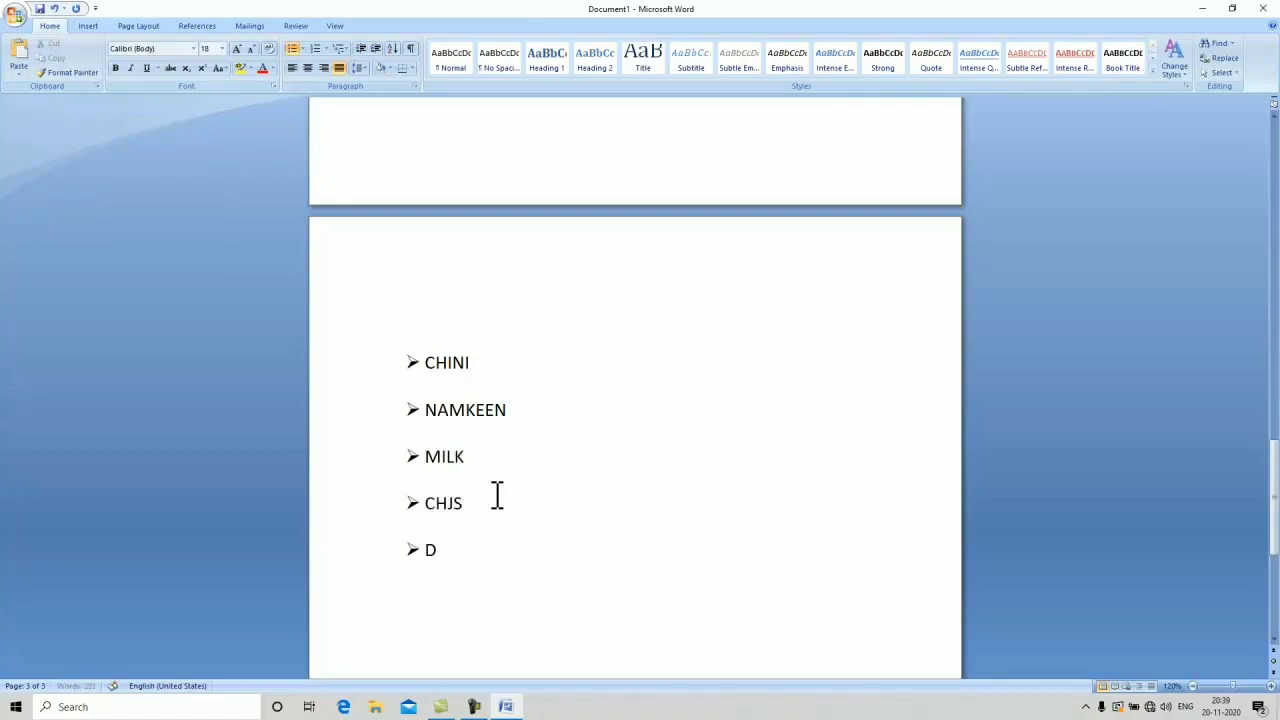
key(Return)
text(DFDD)
key(Return)
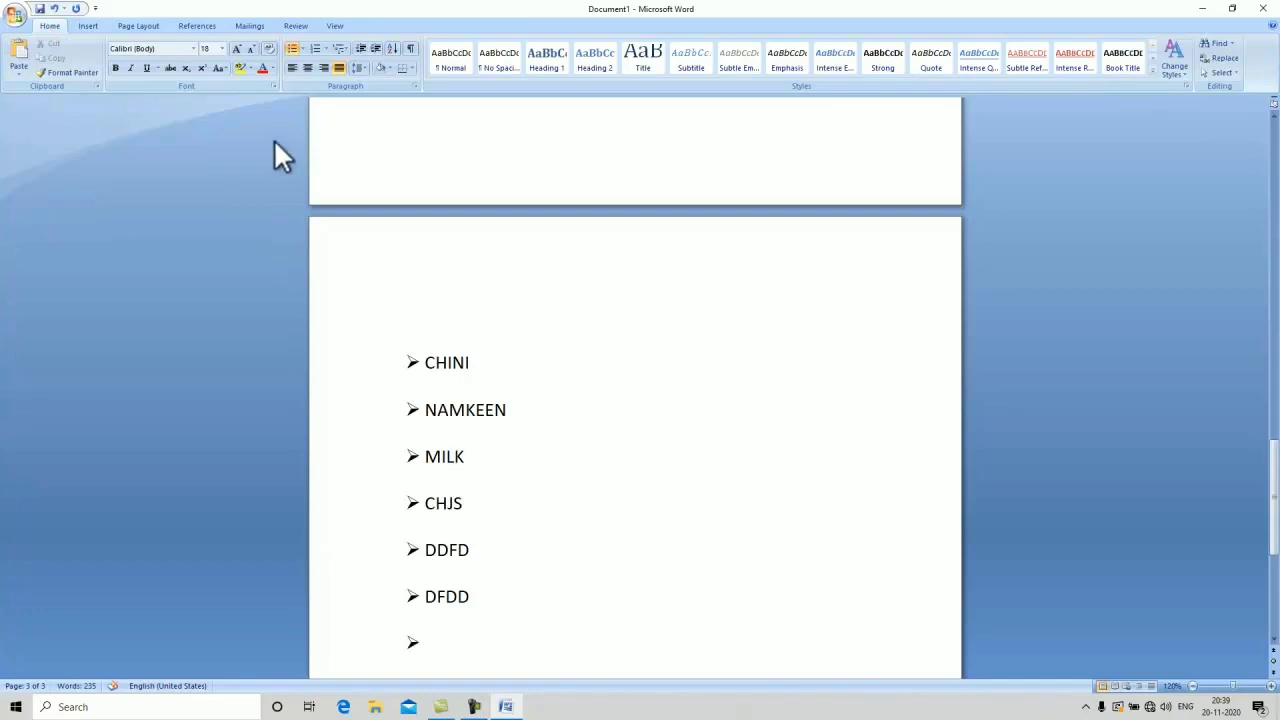
click(290, 51)
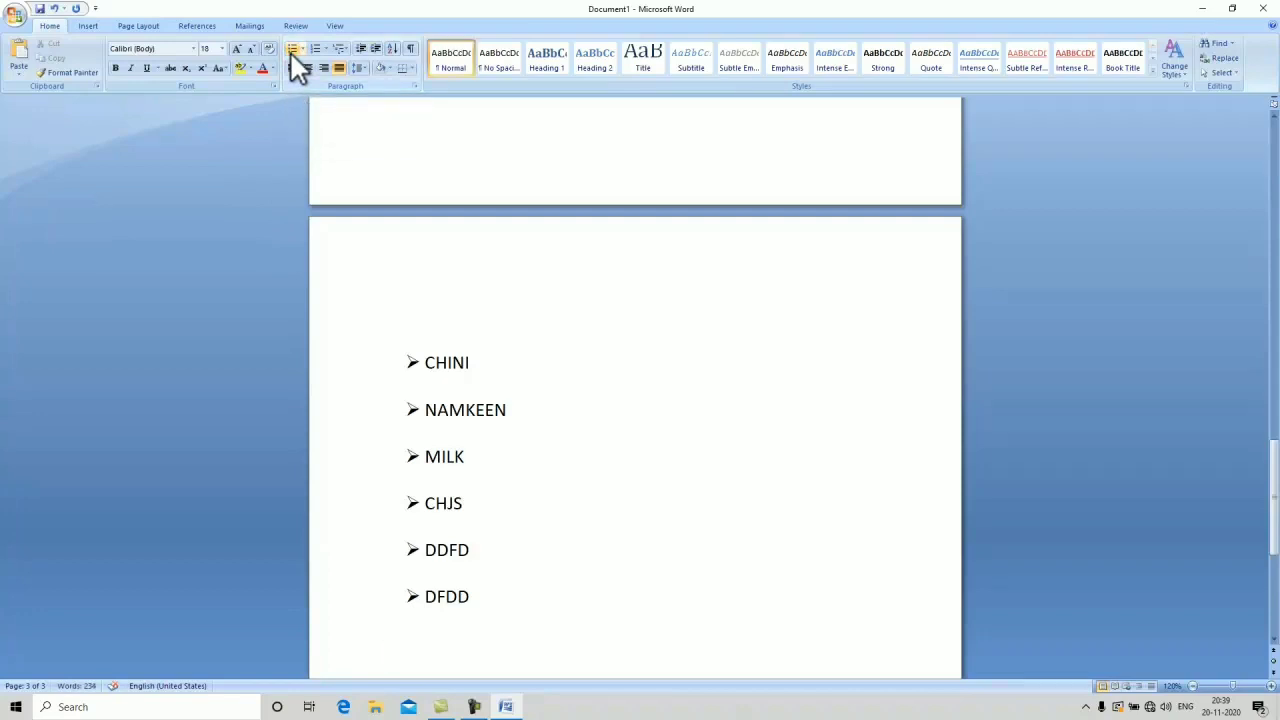
- Review the bulleted and numbered lists while going back to the beginning of the document
click(1274, 650)
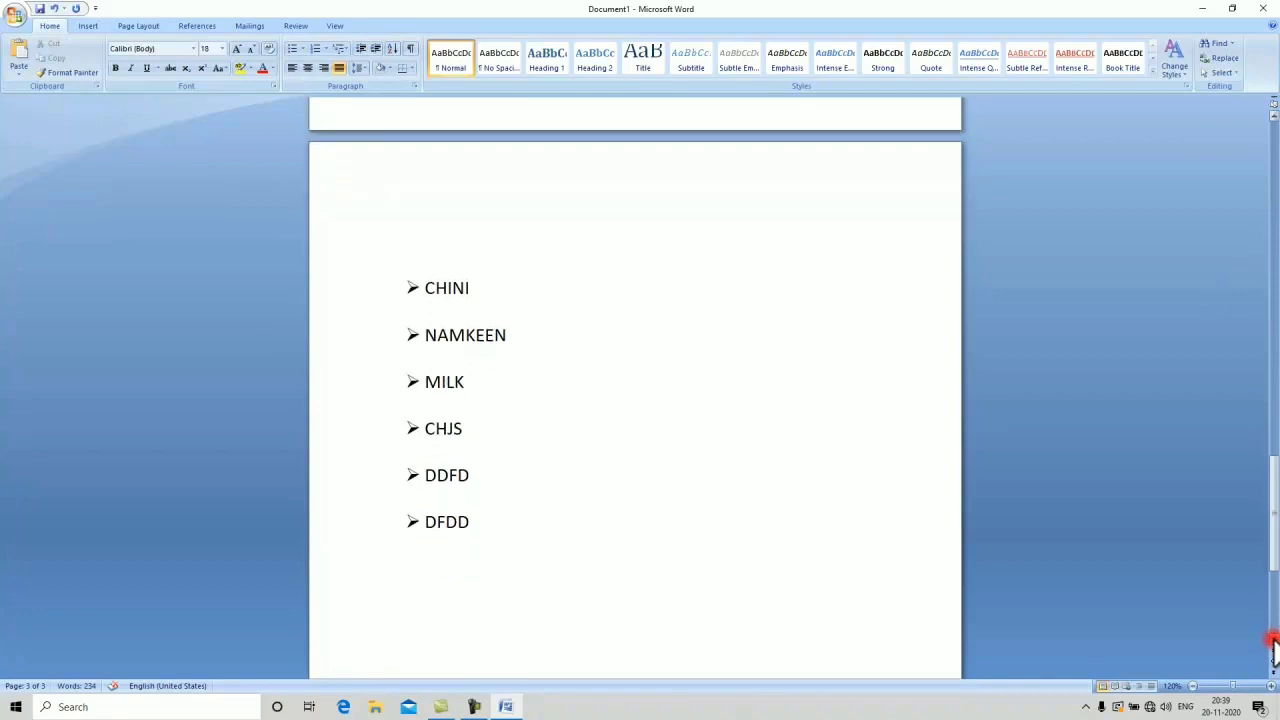
click(1274, 641)
click(1274, 641)
click(1274, 641)
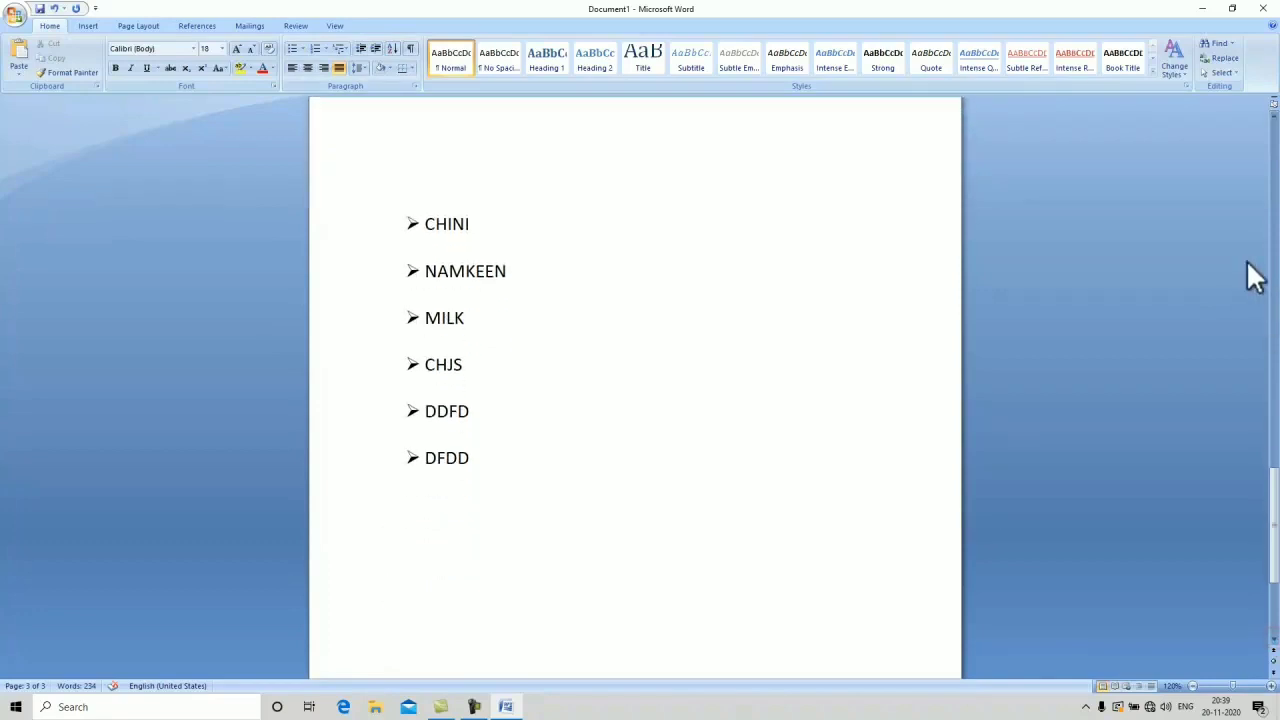
click(1273, 117)
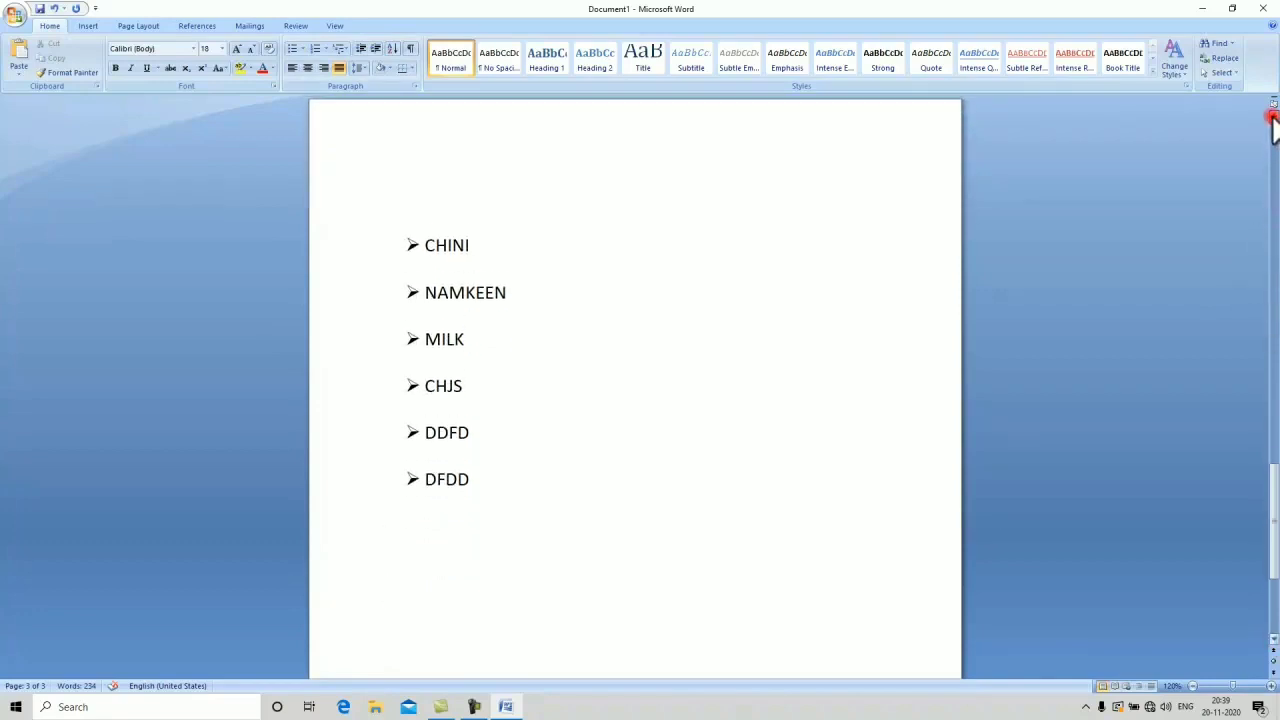
click(1273, 117)
click(1273, 117)
click(1273, 117)
click(1273, 117)
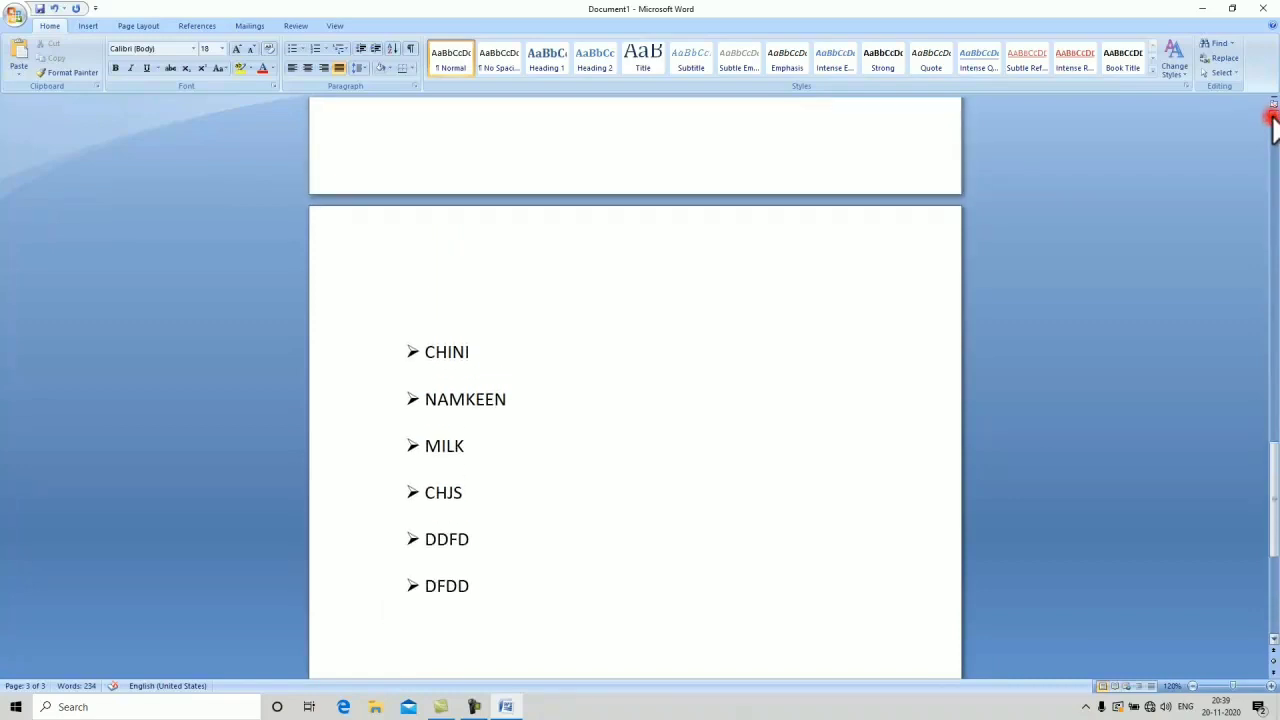
click(1273, 117)
click(1273, 117)
click(1273, 117)
click(1273, 117)
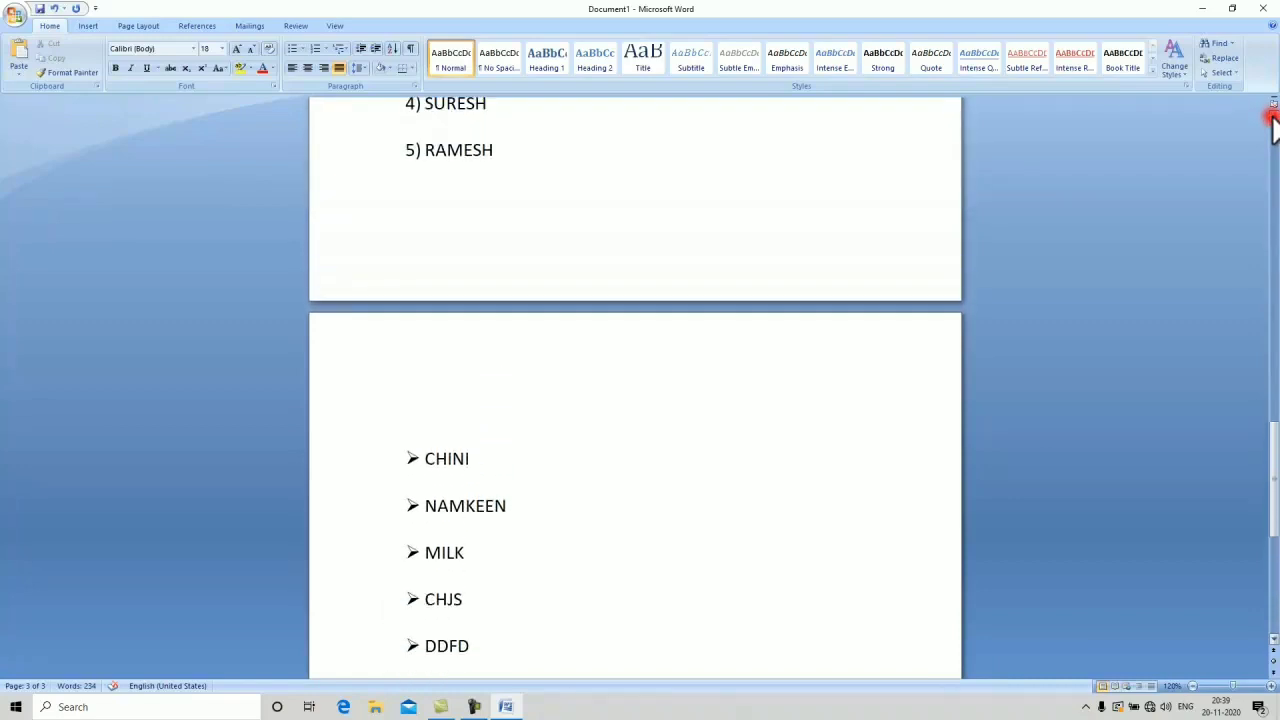
click(1273, 117)
click(1273, 117)
click(1273, 117)
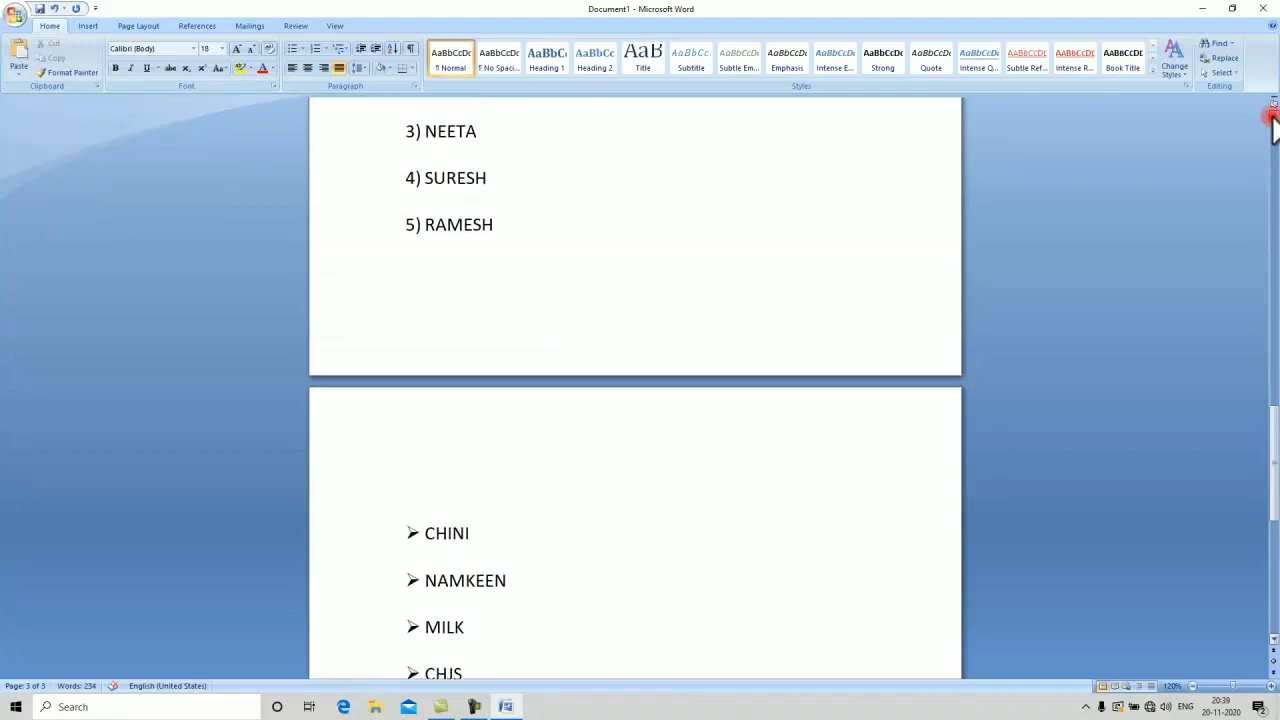
click(1273, 117)
click(1273, 117)
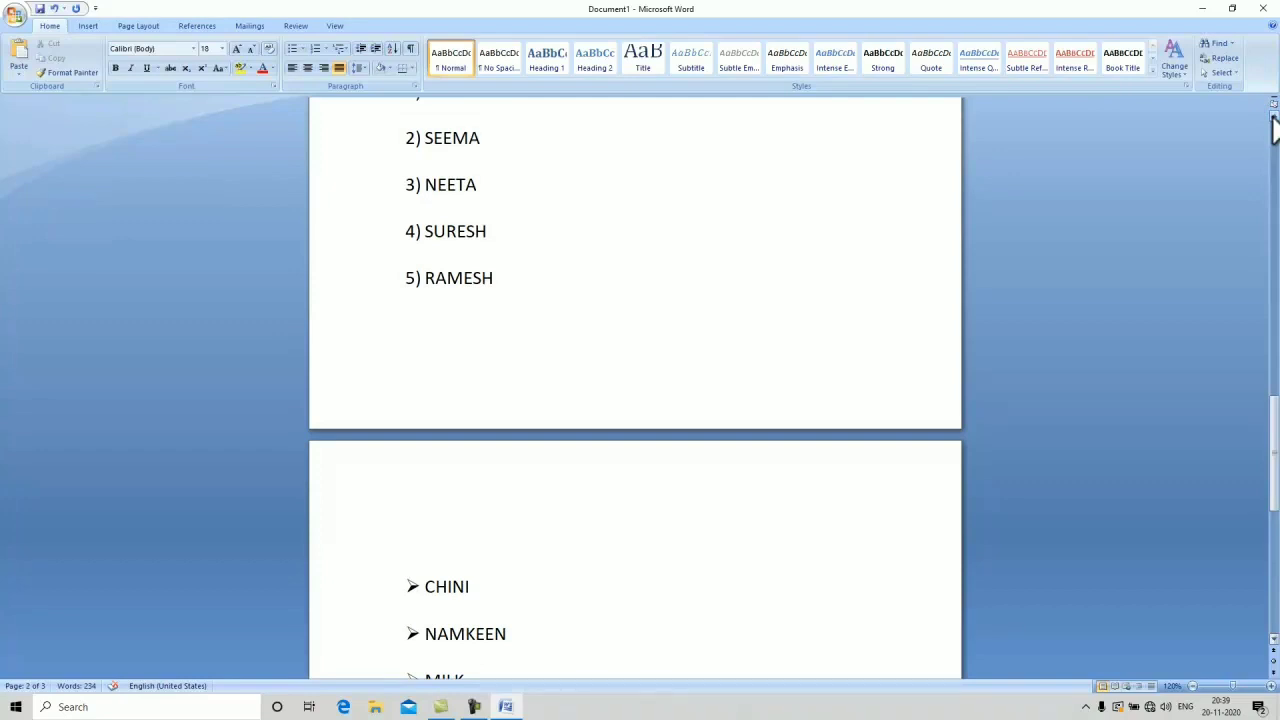
click(1273, 129)
click(1273, 129)
click(1273, 129)
click(1273, 129)
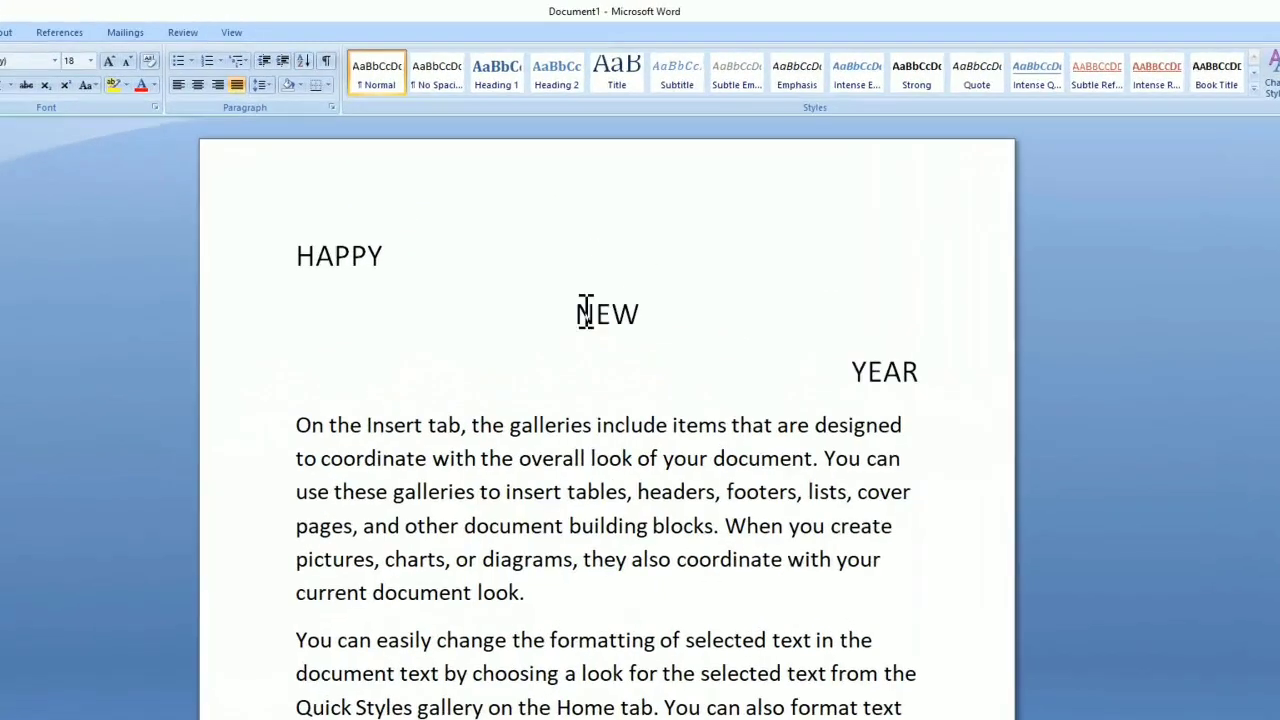
- Left-align the line NEW in the heading and restore its centre alignment
click(616, 251)
double_click(553, 377)
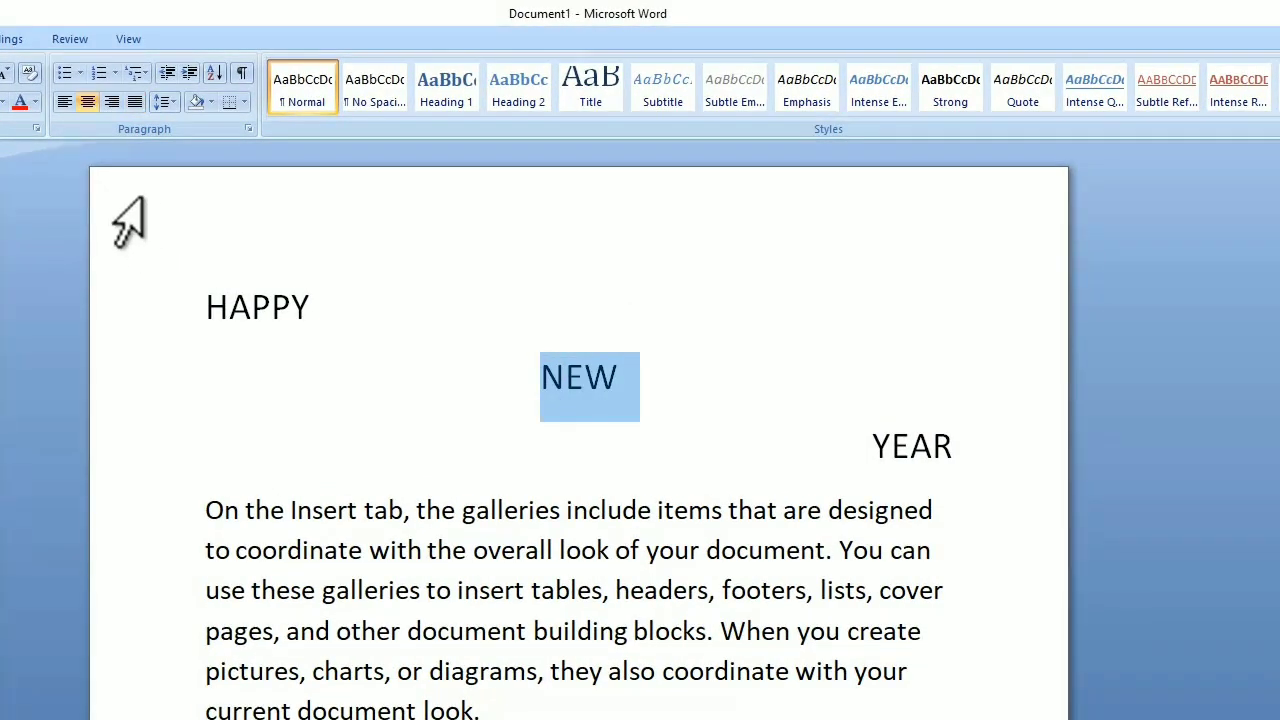
click(64, 102)
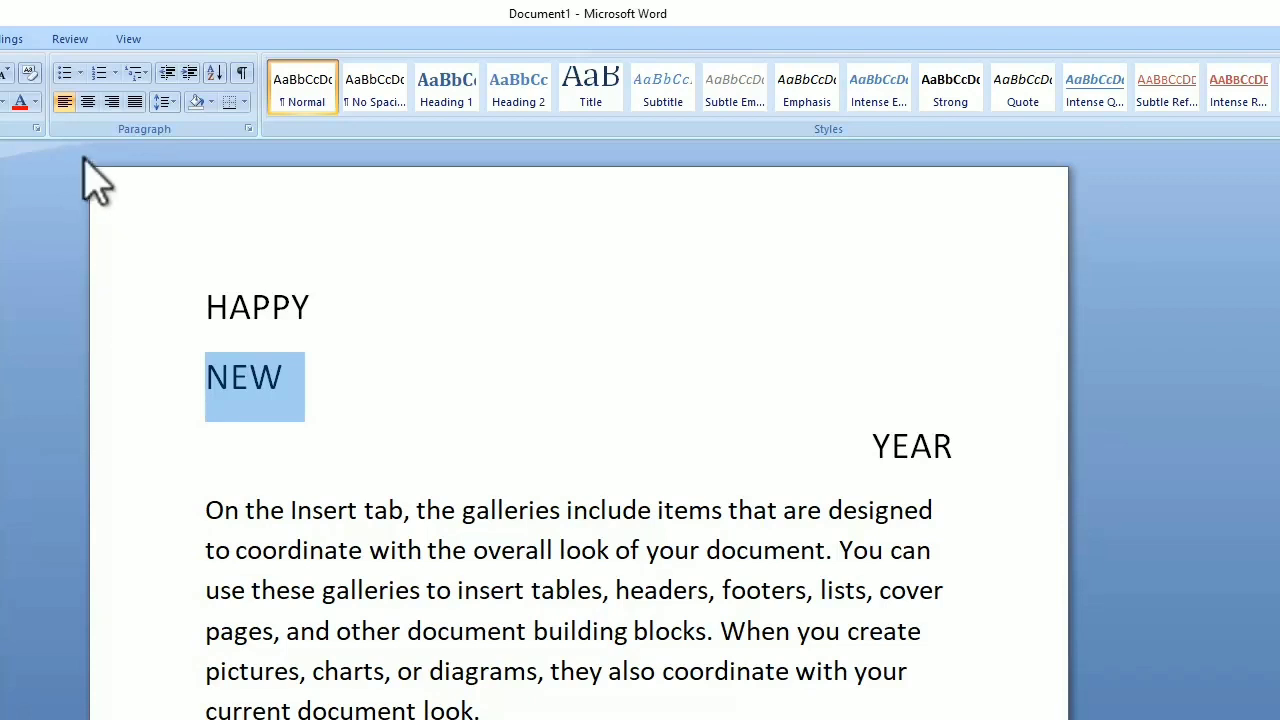
click(88, 102)
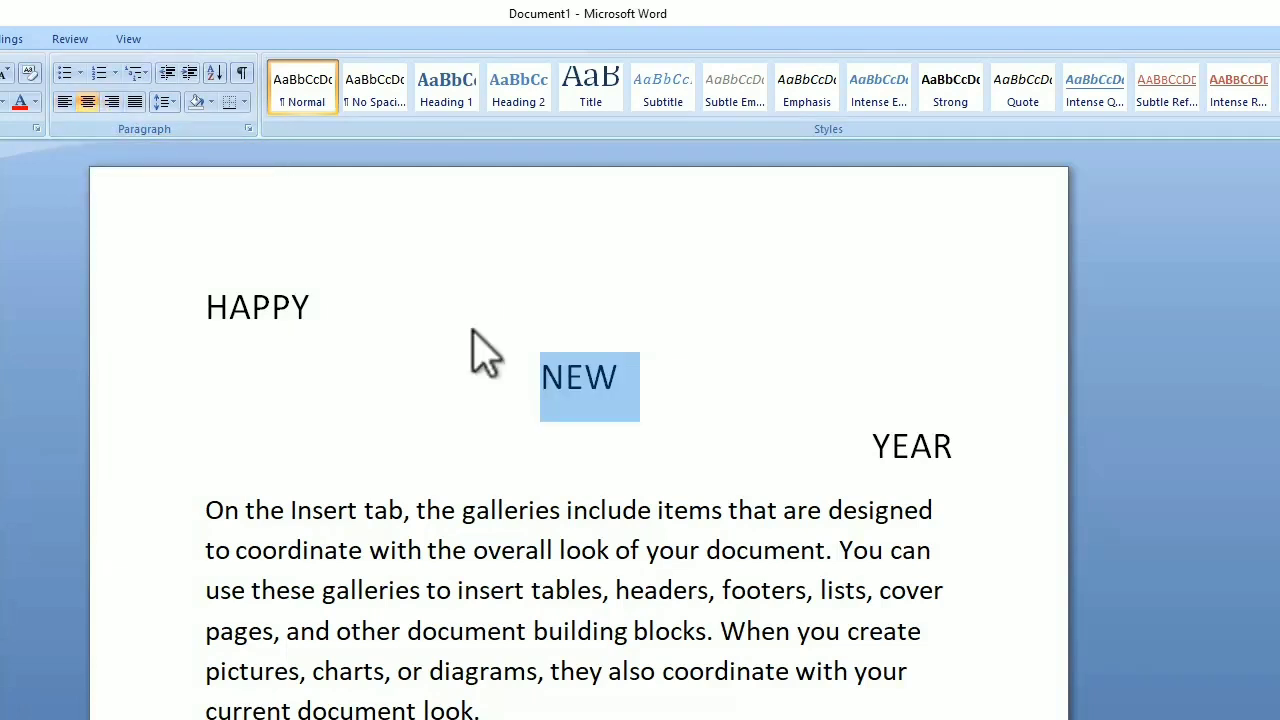
- Right-align the line HAPPY in the heading and restore its left alignment
double_click(226, 300)
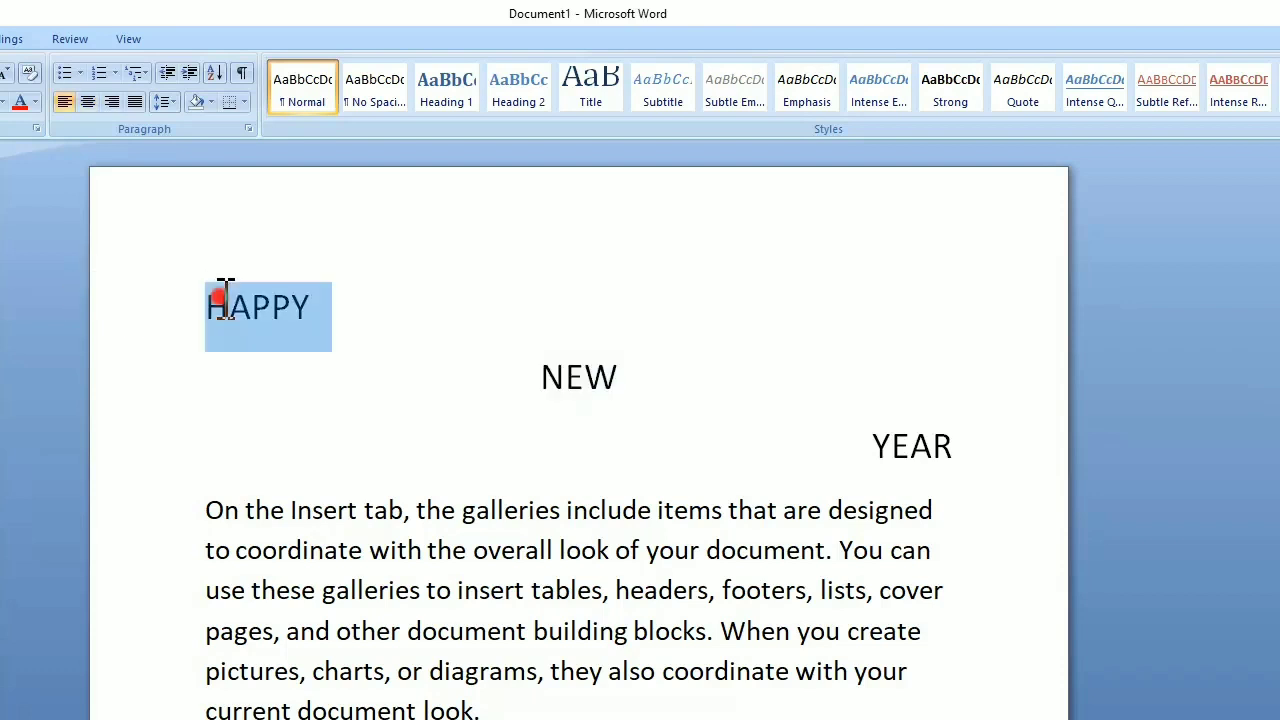
click(111, 104)
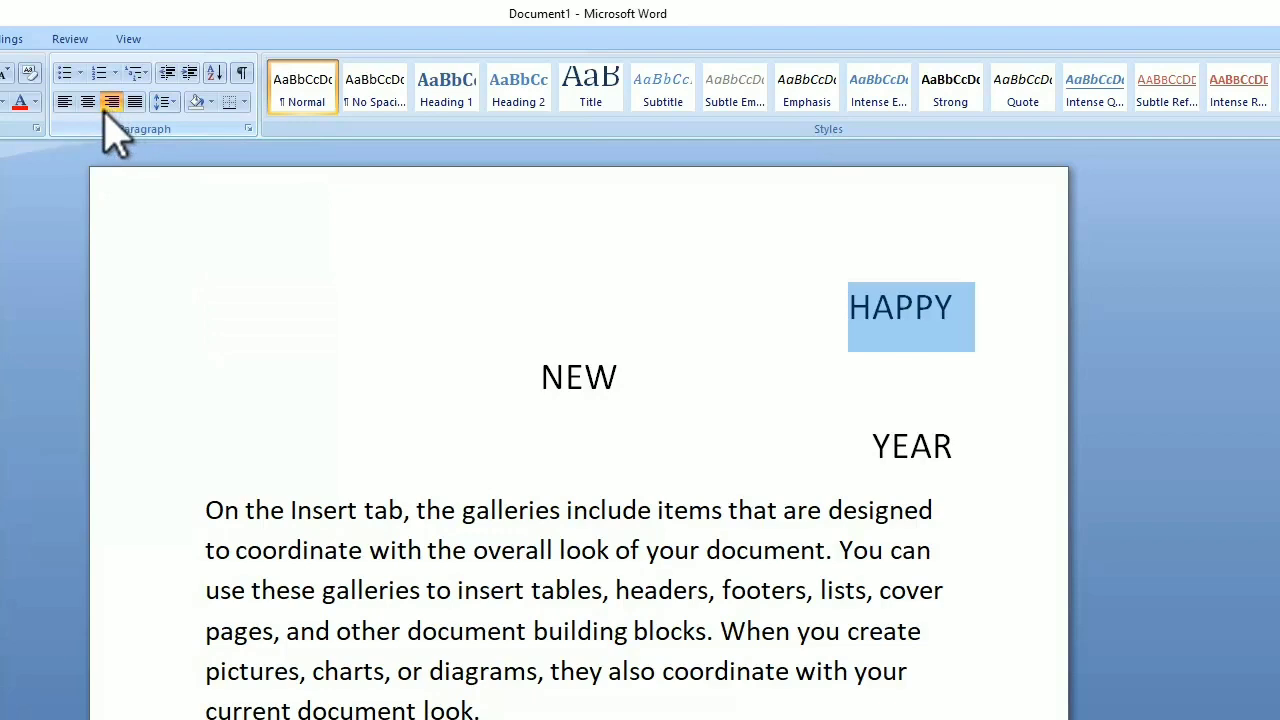
click(64, 104)
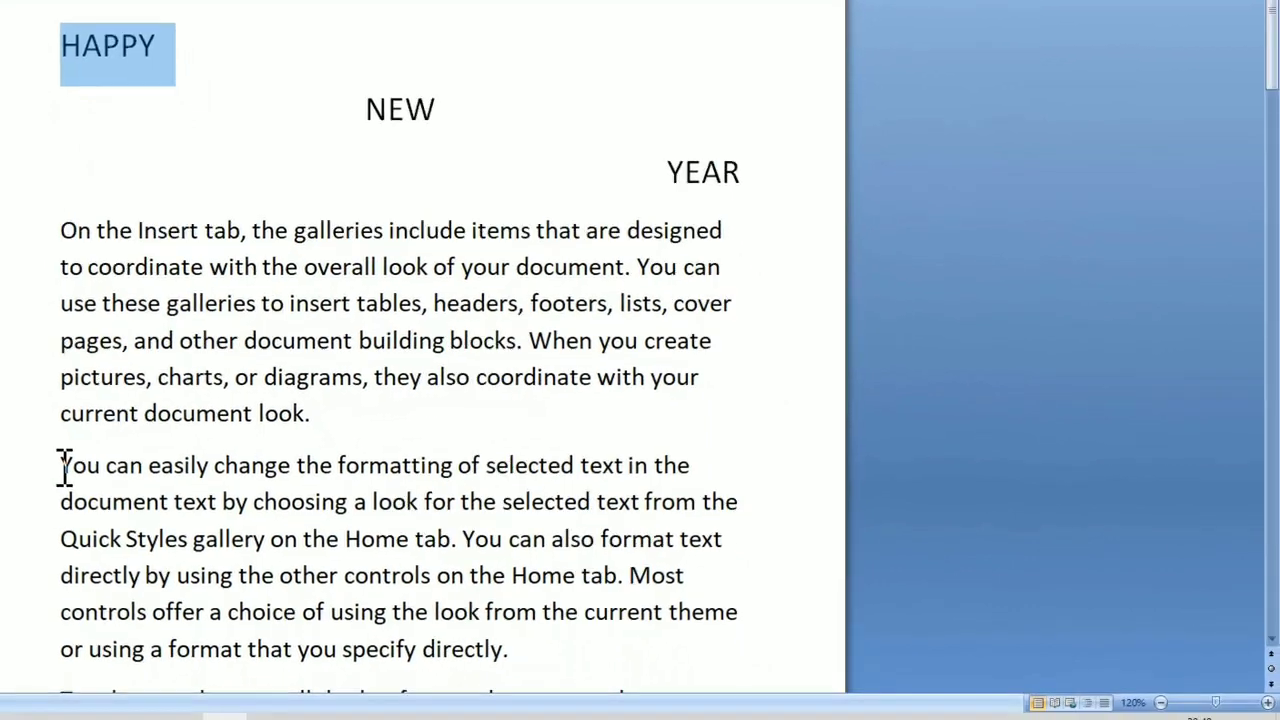
- Justify the paragraph beginning "You can easily change the formatting of selected text"
triple_click(62, 465)
key(ctrl+c)
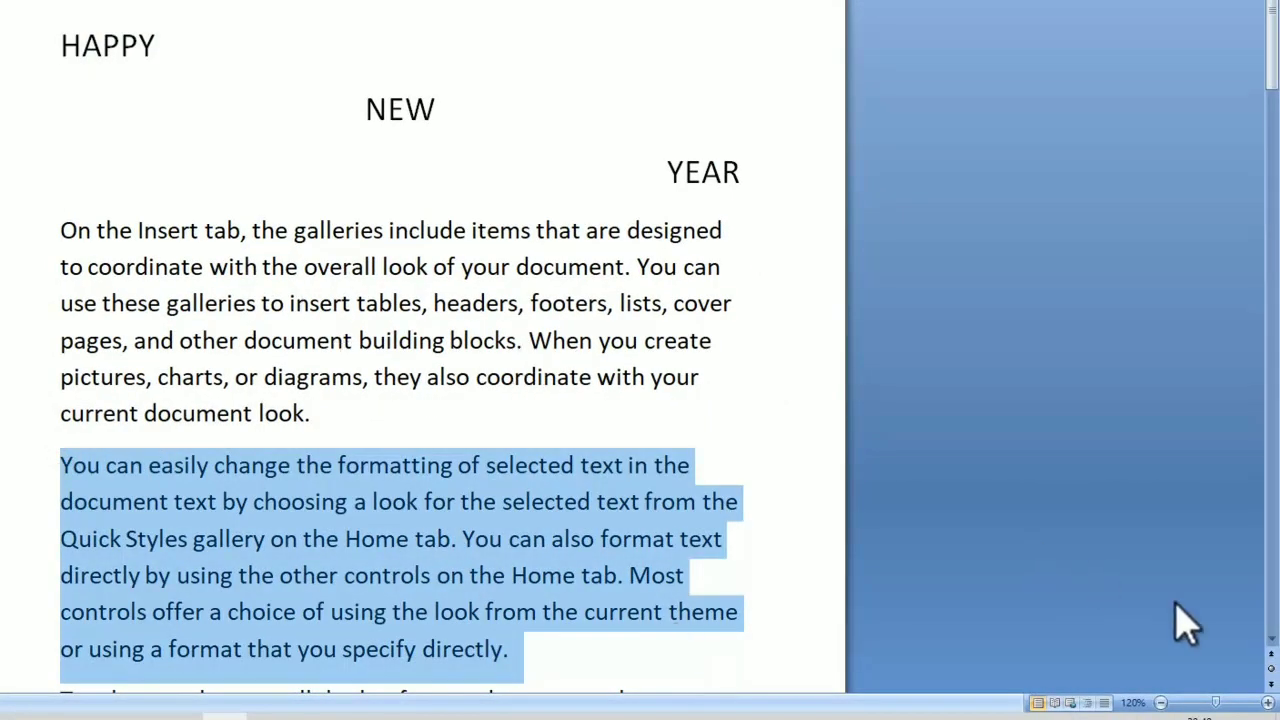
click(1270, 642)
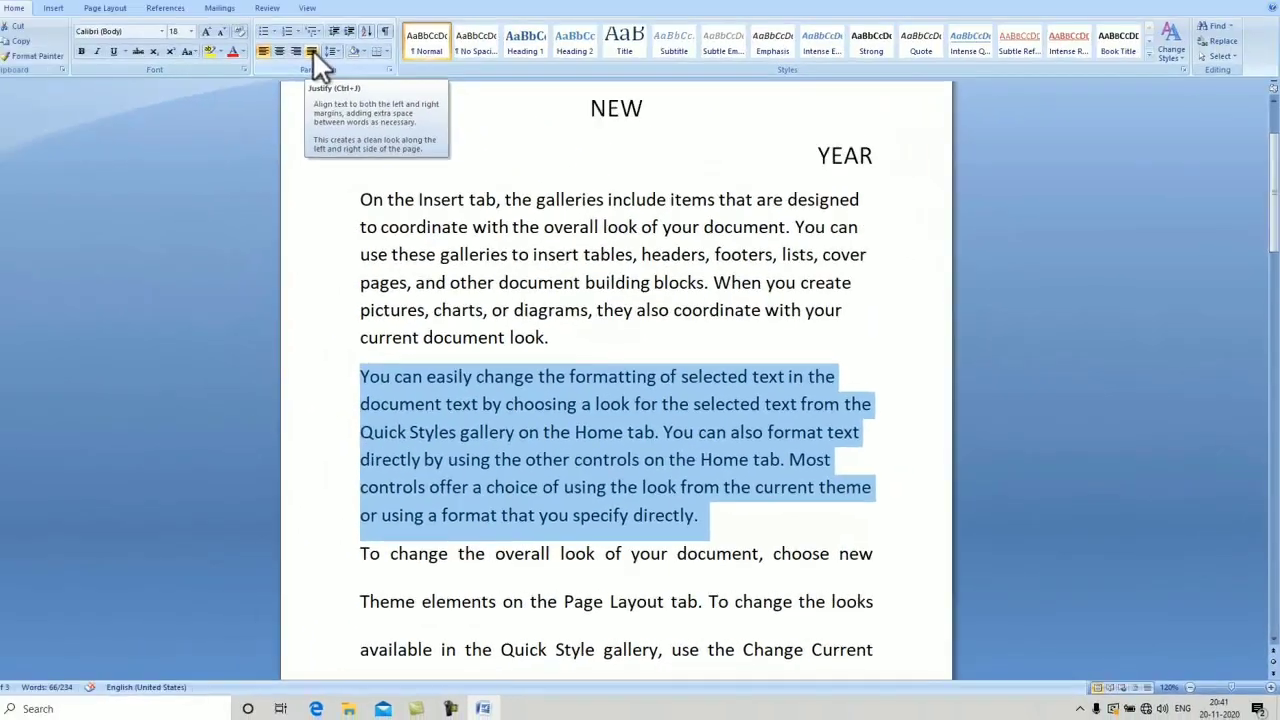
click(340, 68)
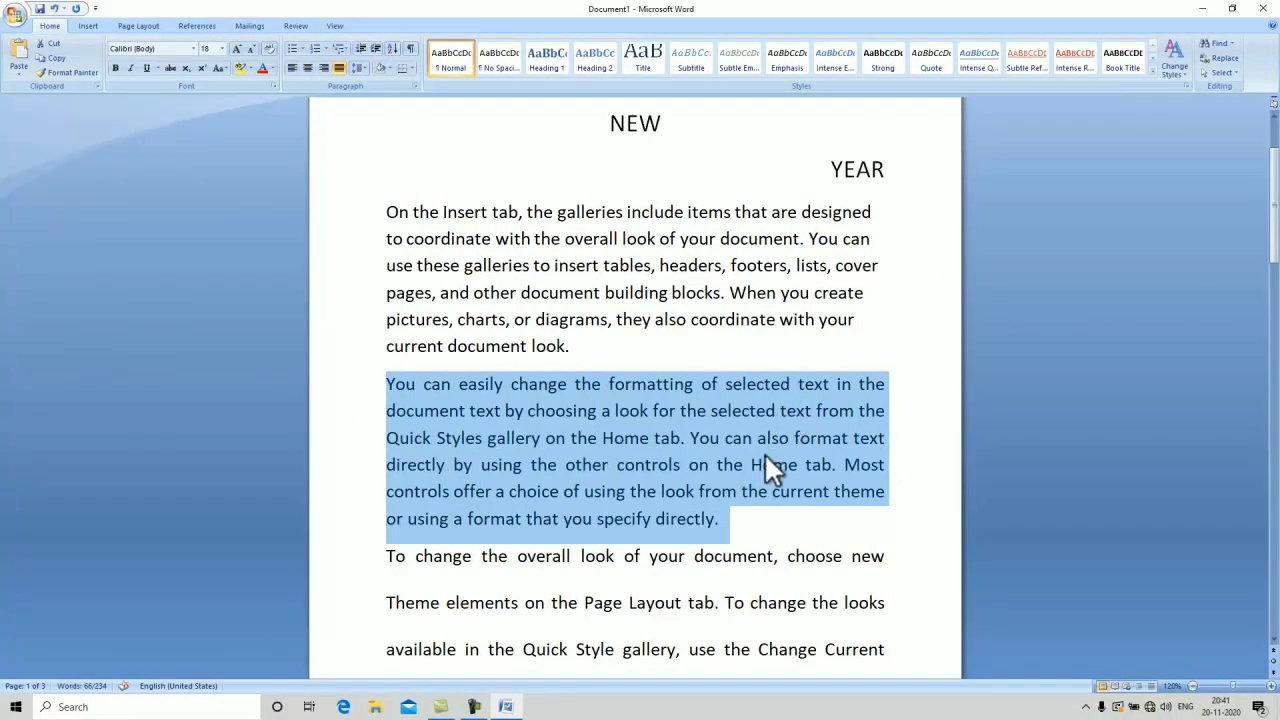
- Apply 1.0 line spacing to the justified paragraph, and change its spacing to 2.0
click(364, 68)
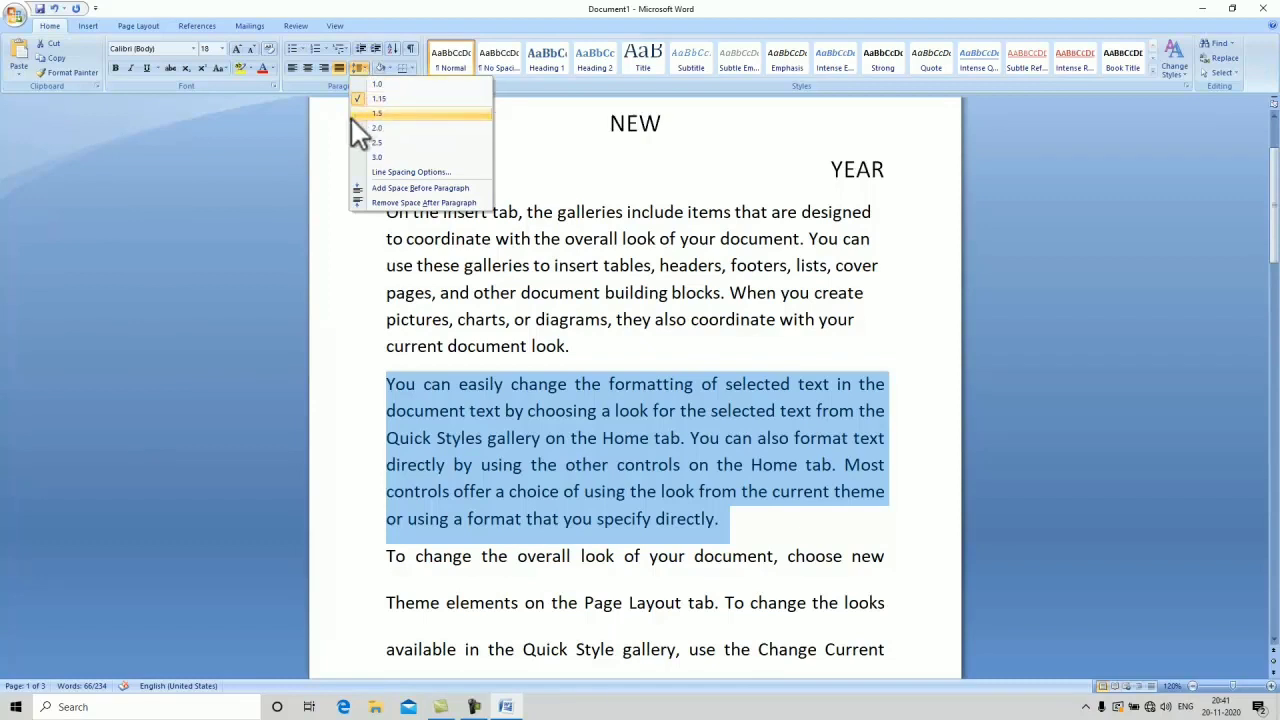
click(402, 83)
click(367, 71)
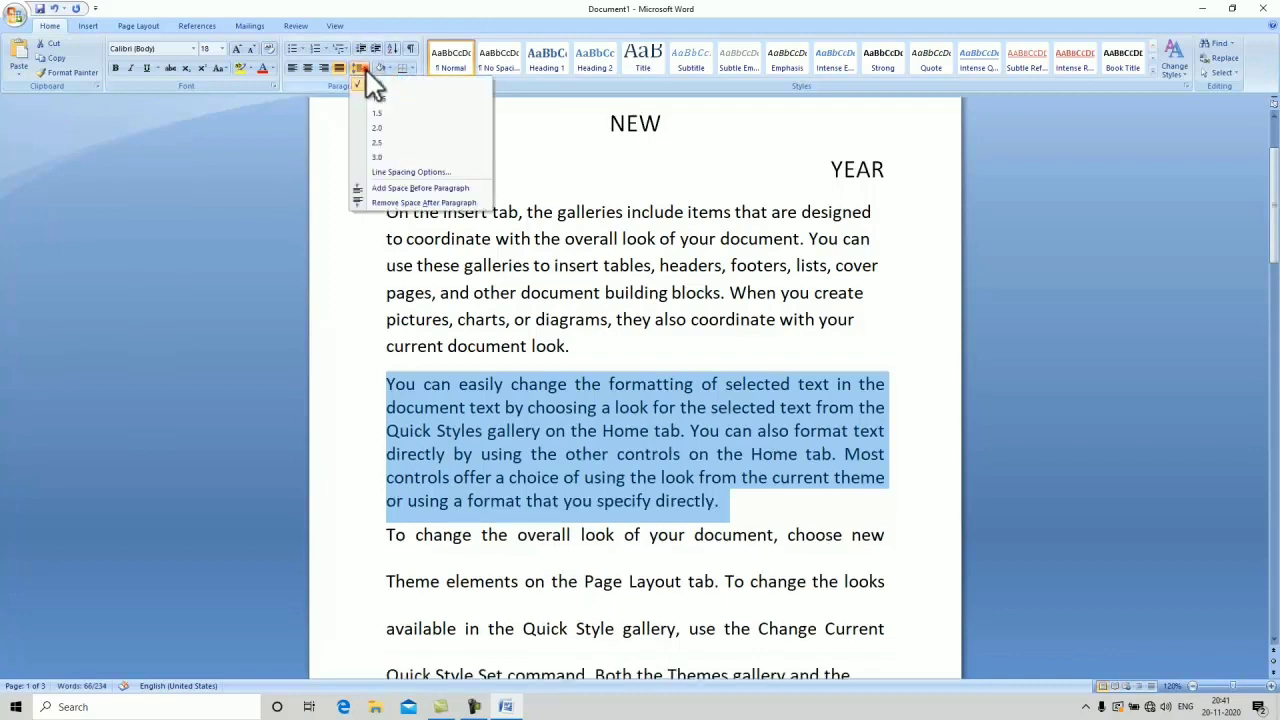
click(381, 127)
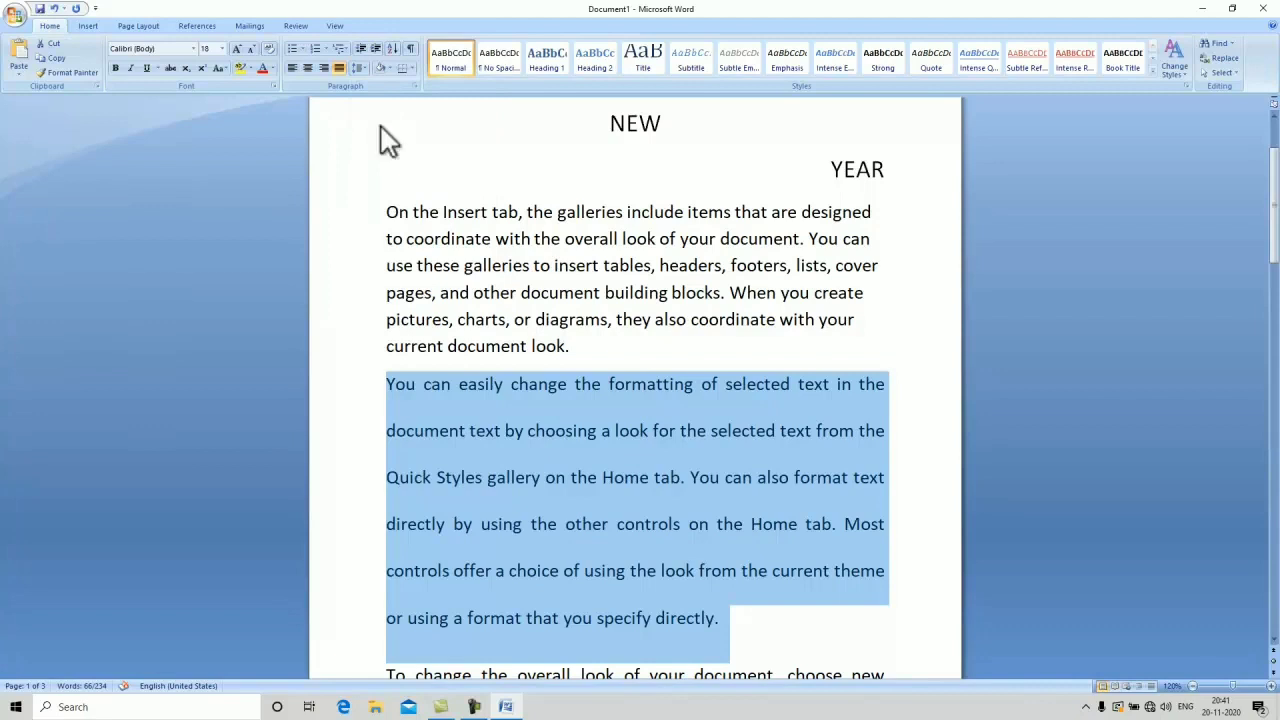
- Copy the double-spaced paragraph and paste it below the bulleted list at the end of the document
click(57, 60)
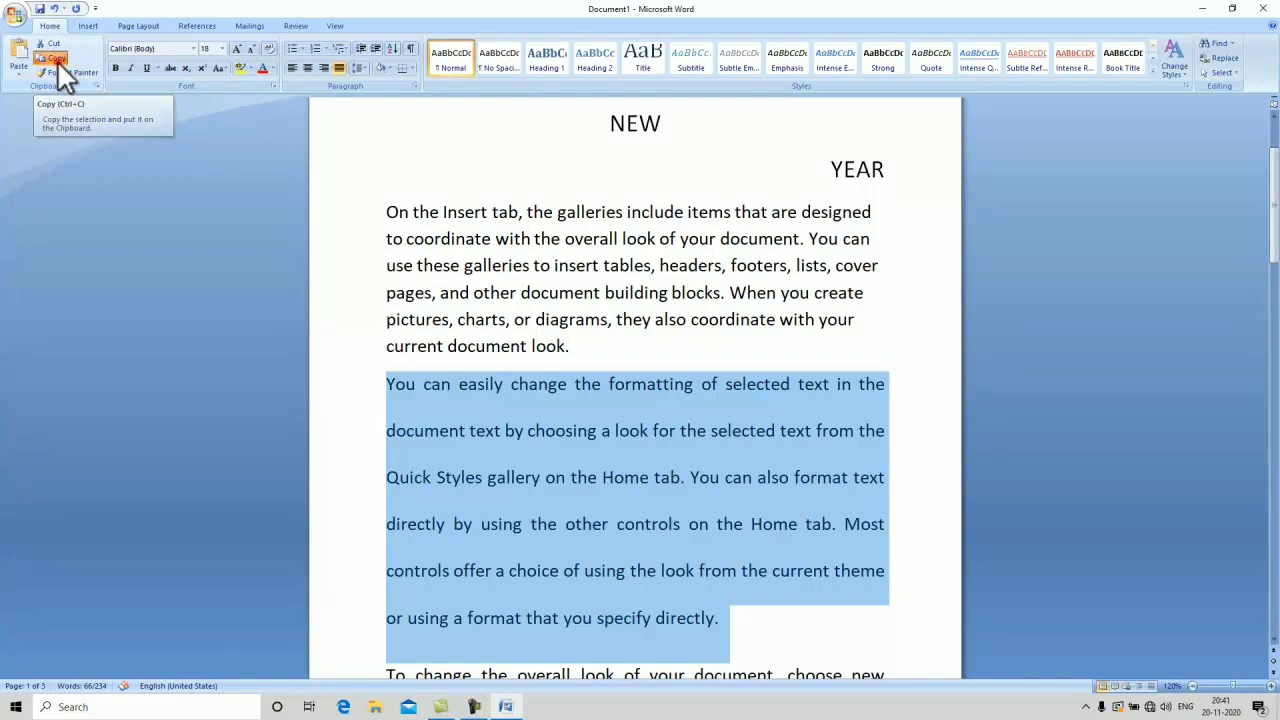
click(1274, 512)
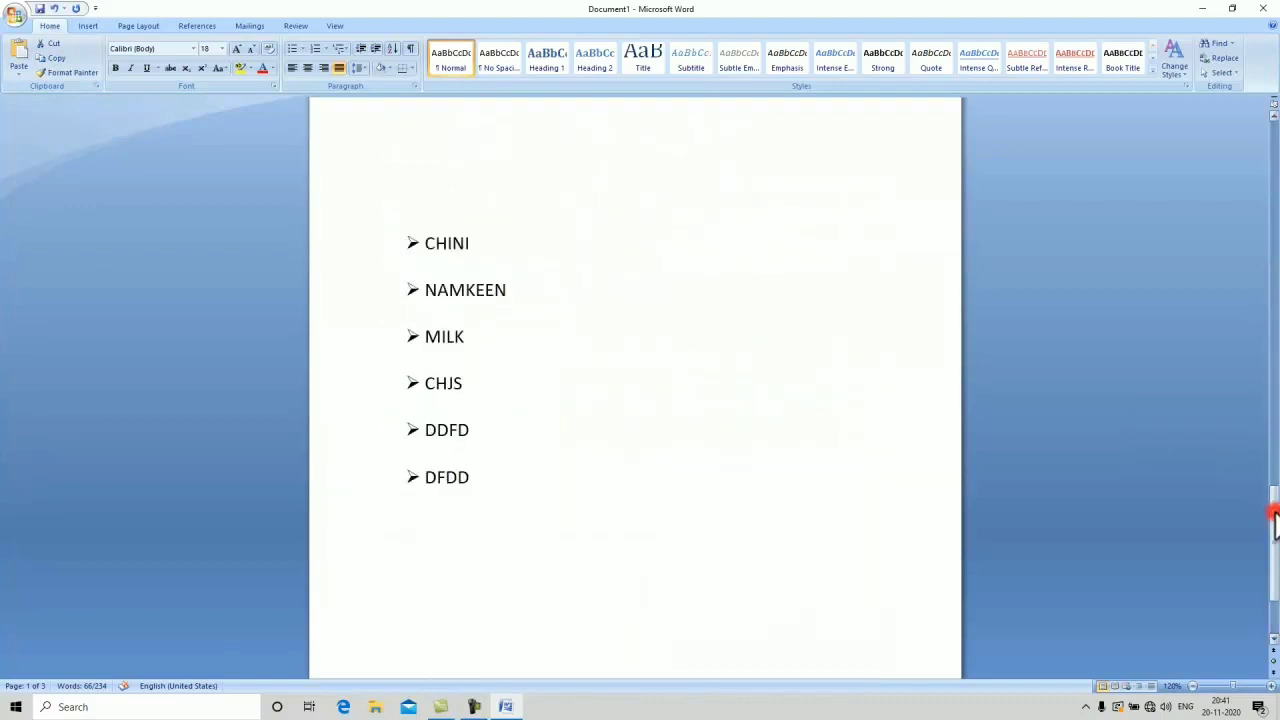
click(452, 545)
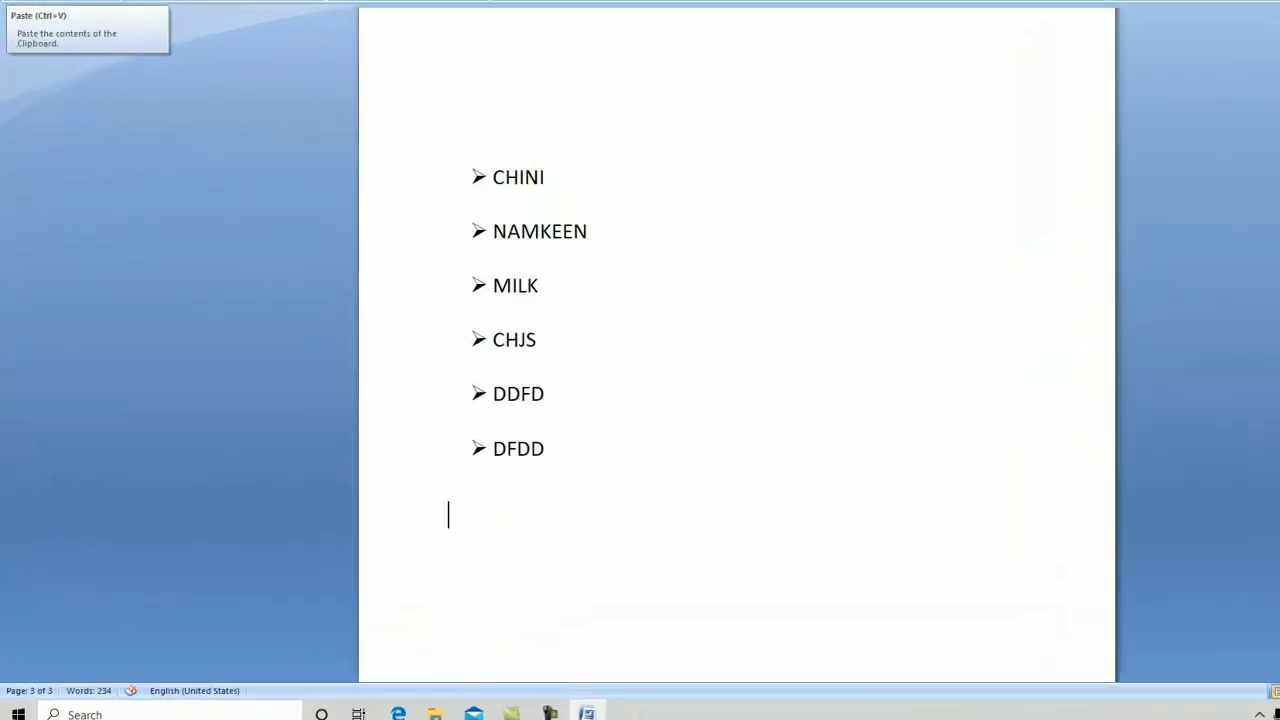
click(25, 62)
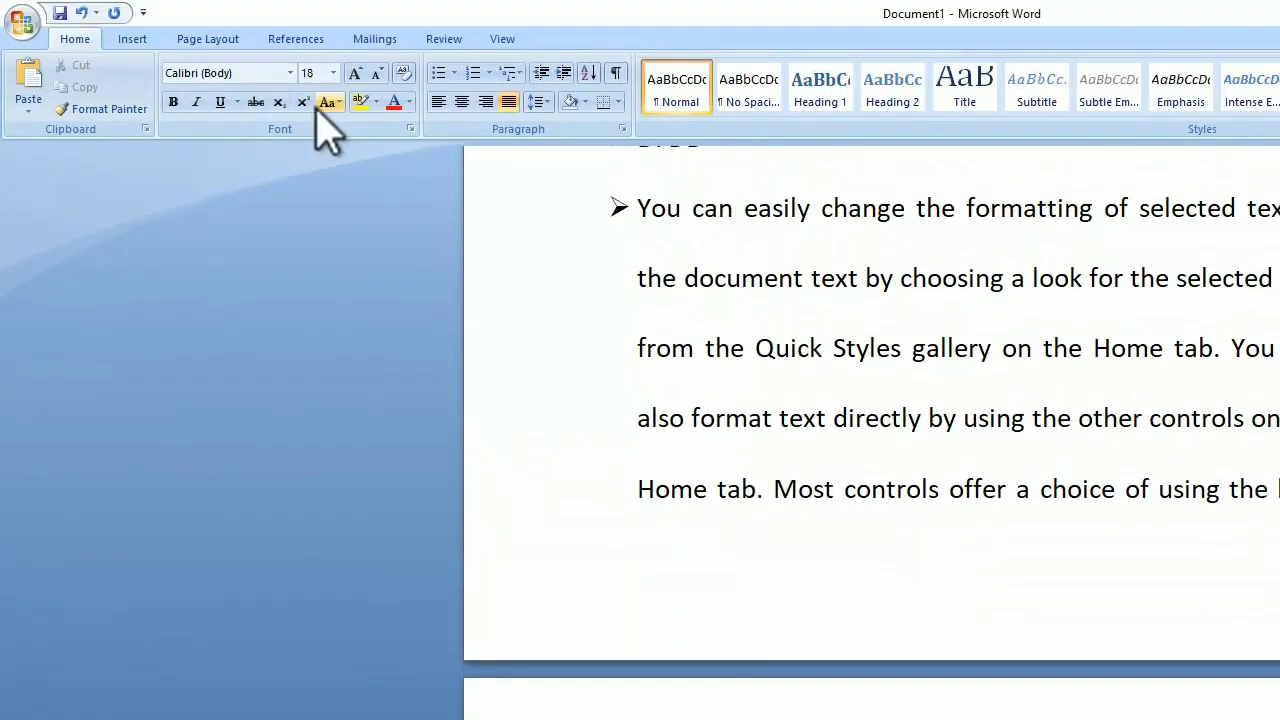
- Cut the pasted paragraph below the bulleted list, add a new line and paste the paragraph back
triple_click(685, 228)
key(ctrl+c)
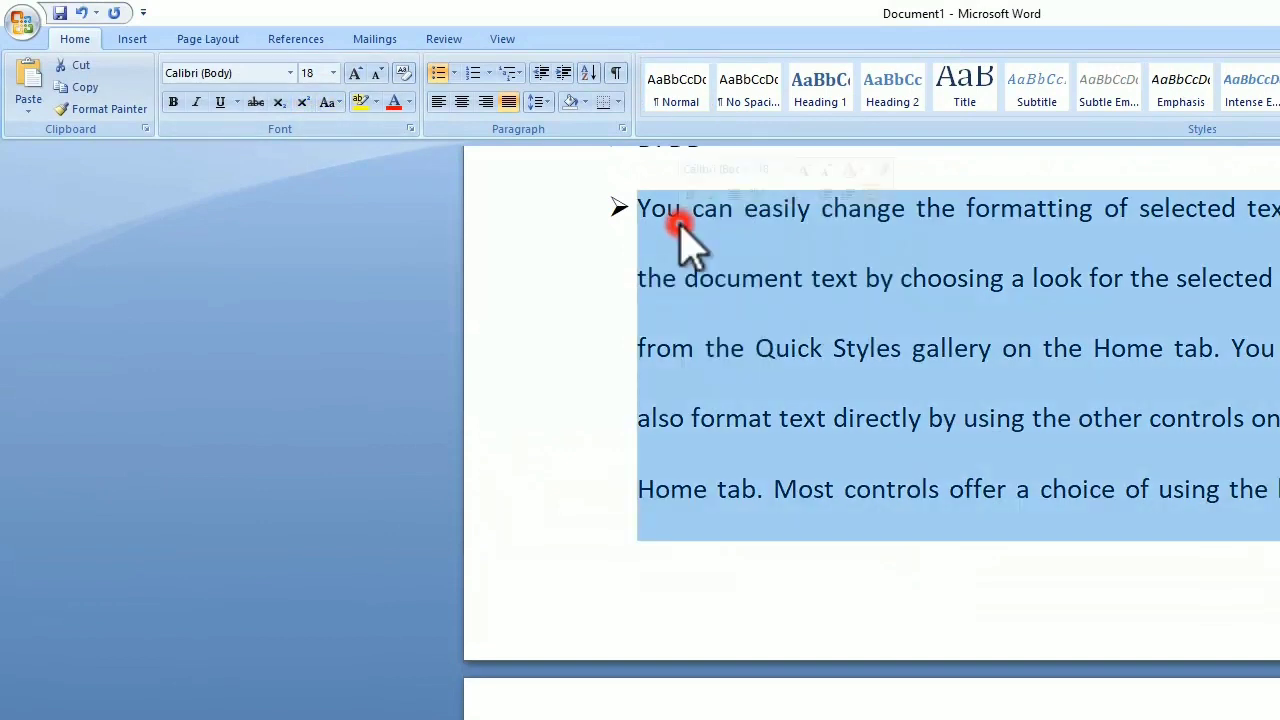
click(83, 66)
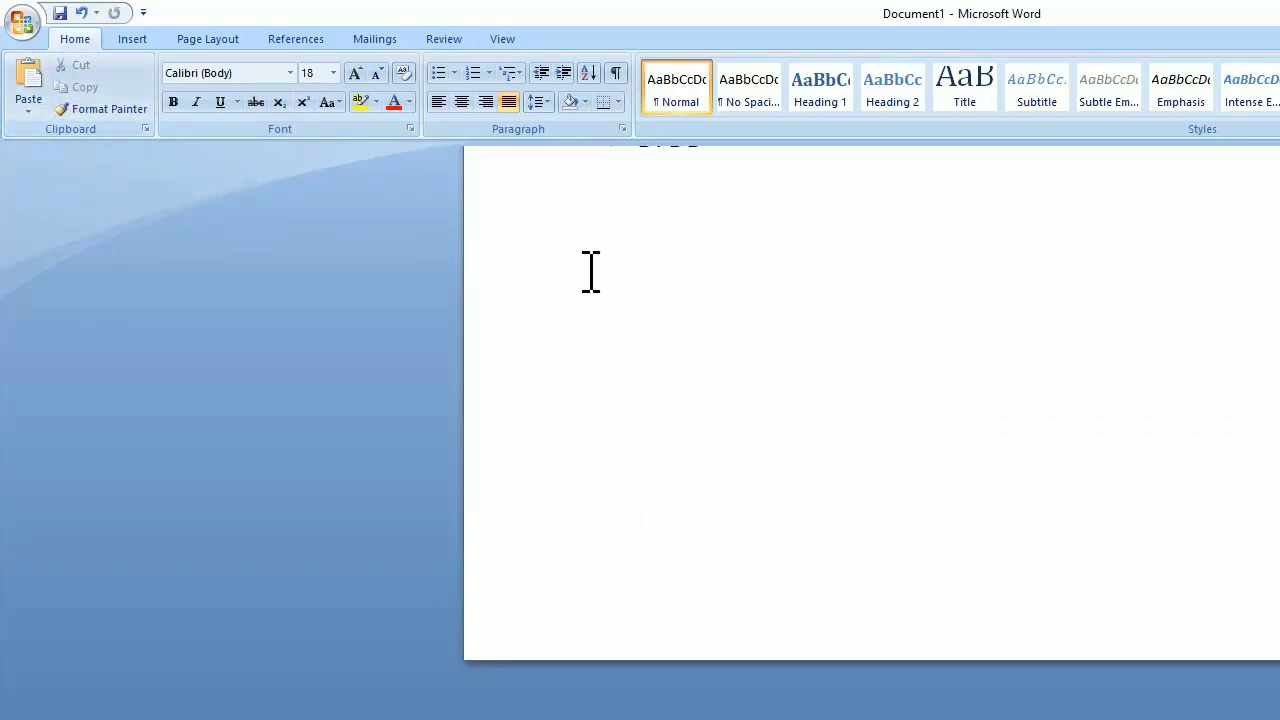
key(Return)
key(ctrl+v)
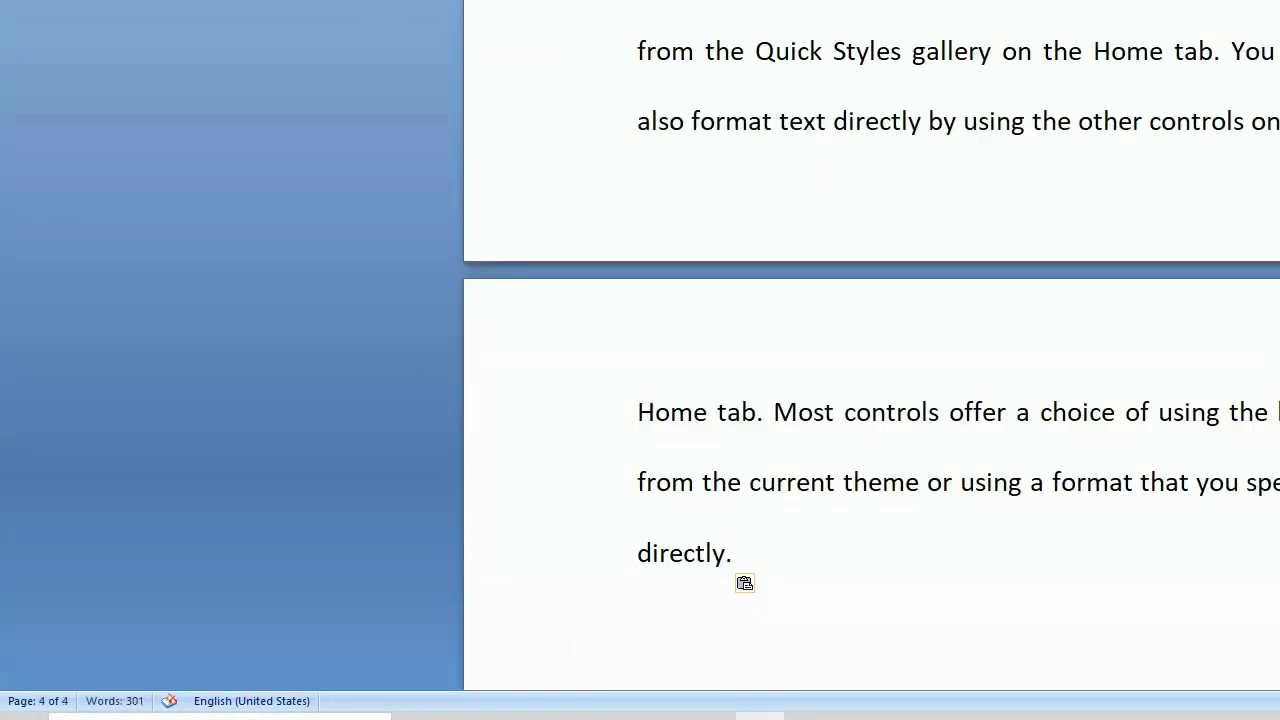
click(1272, 116)
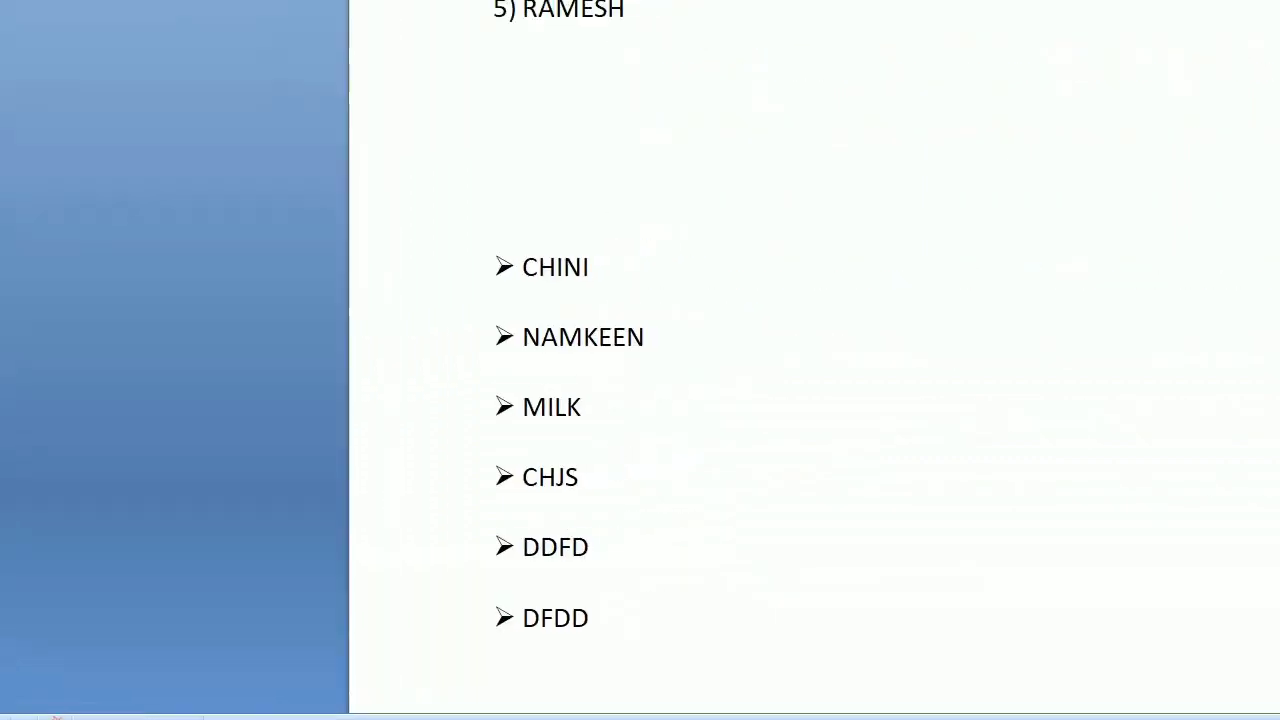
click(1272, 116)
click(1272, 116)
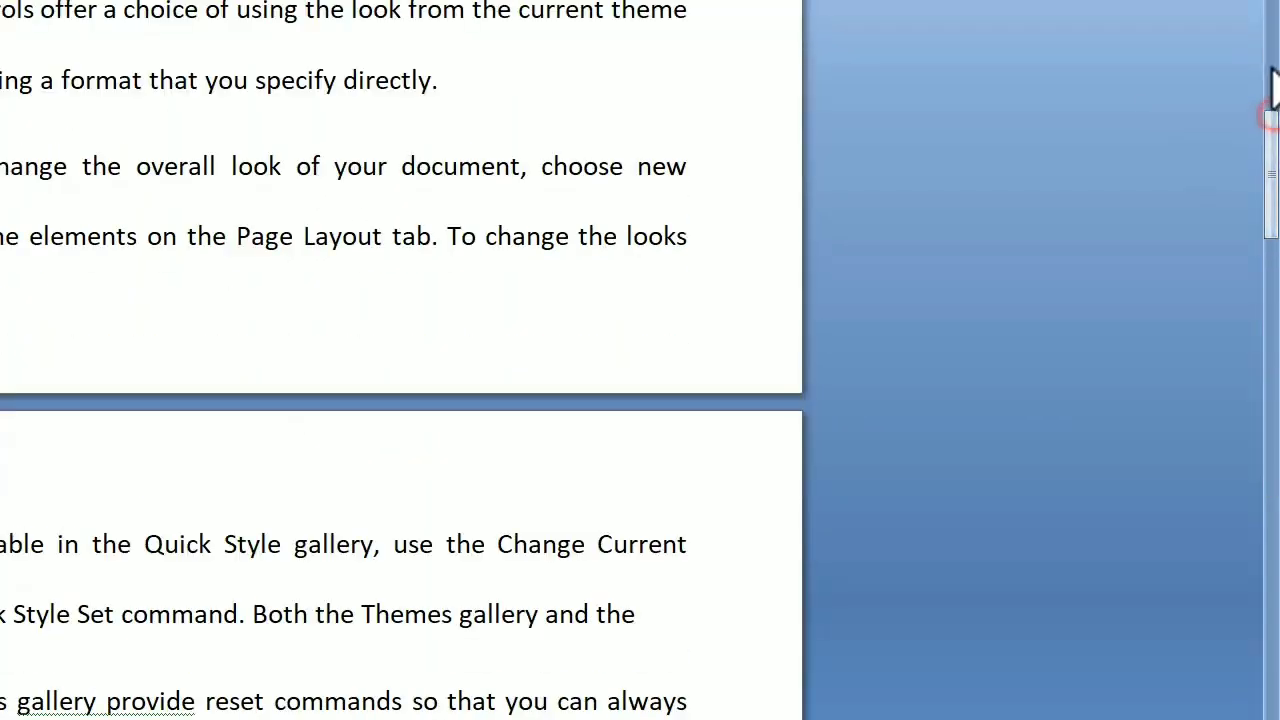
drag(1272, 100, 1268, 64)
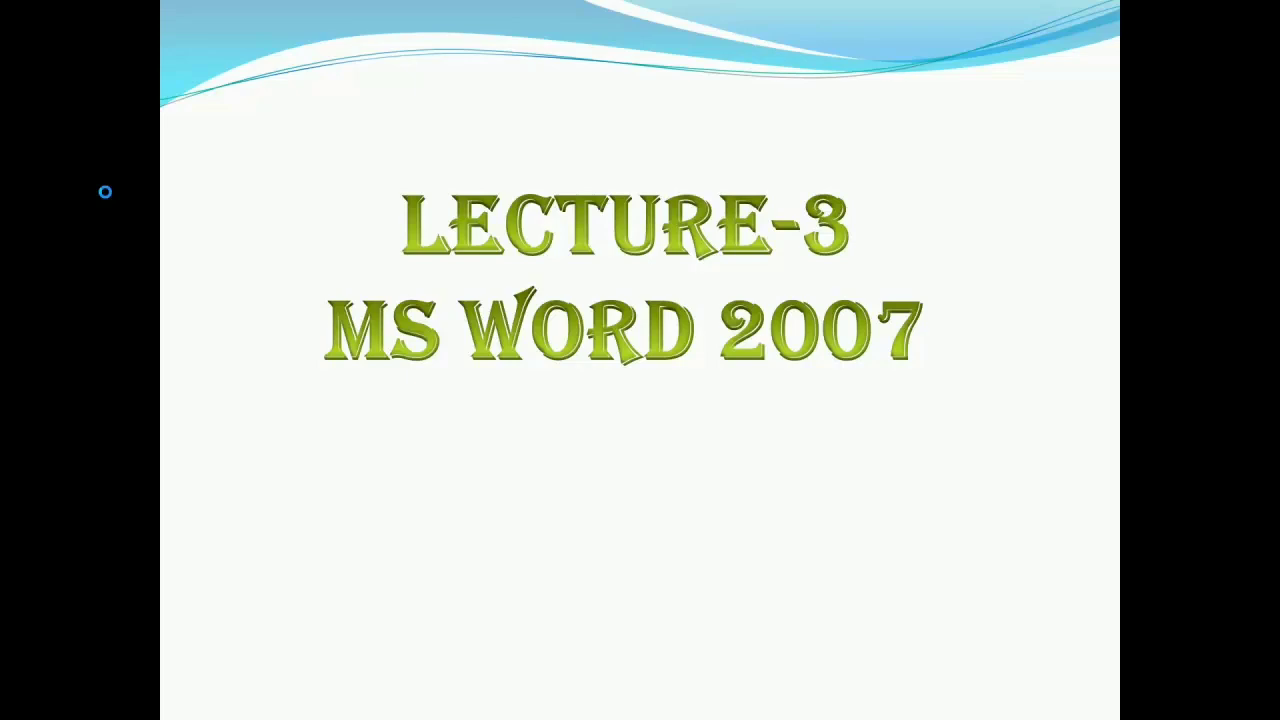
click(105, 191)
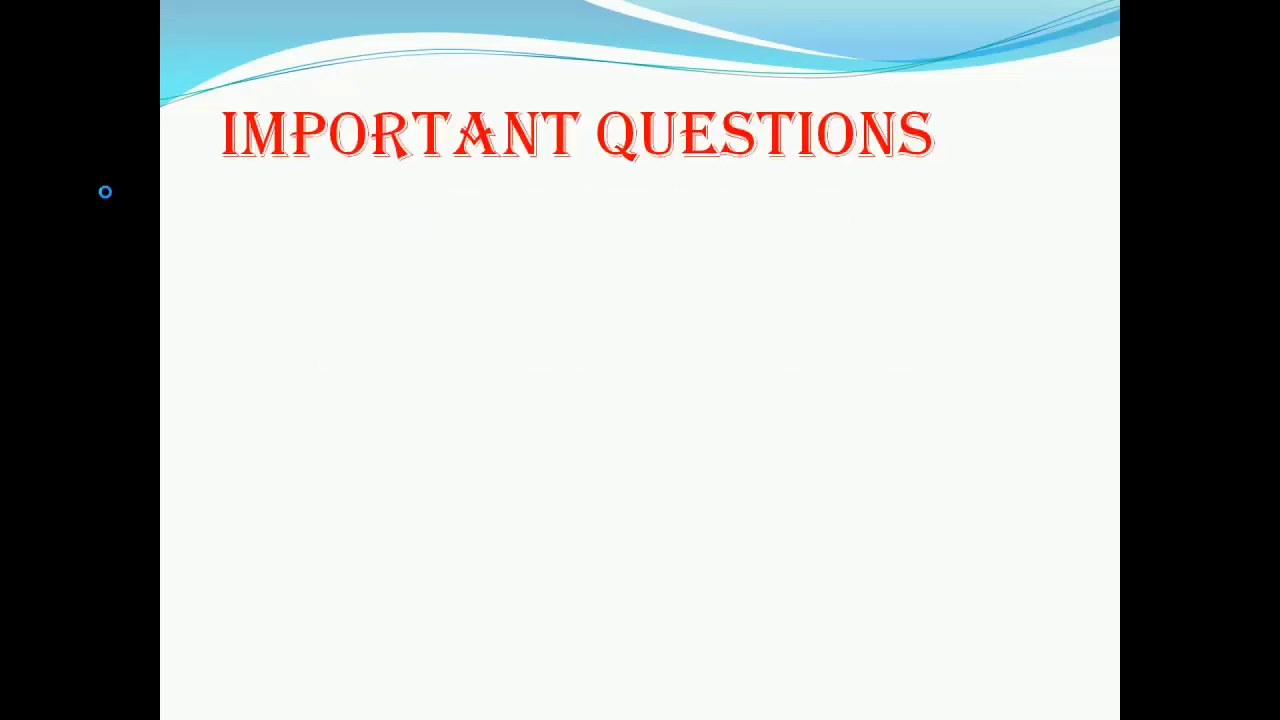
click(105, 191)
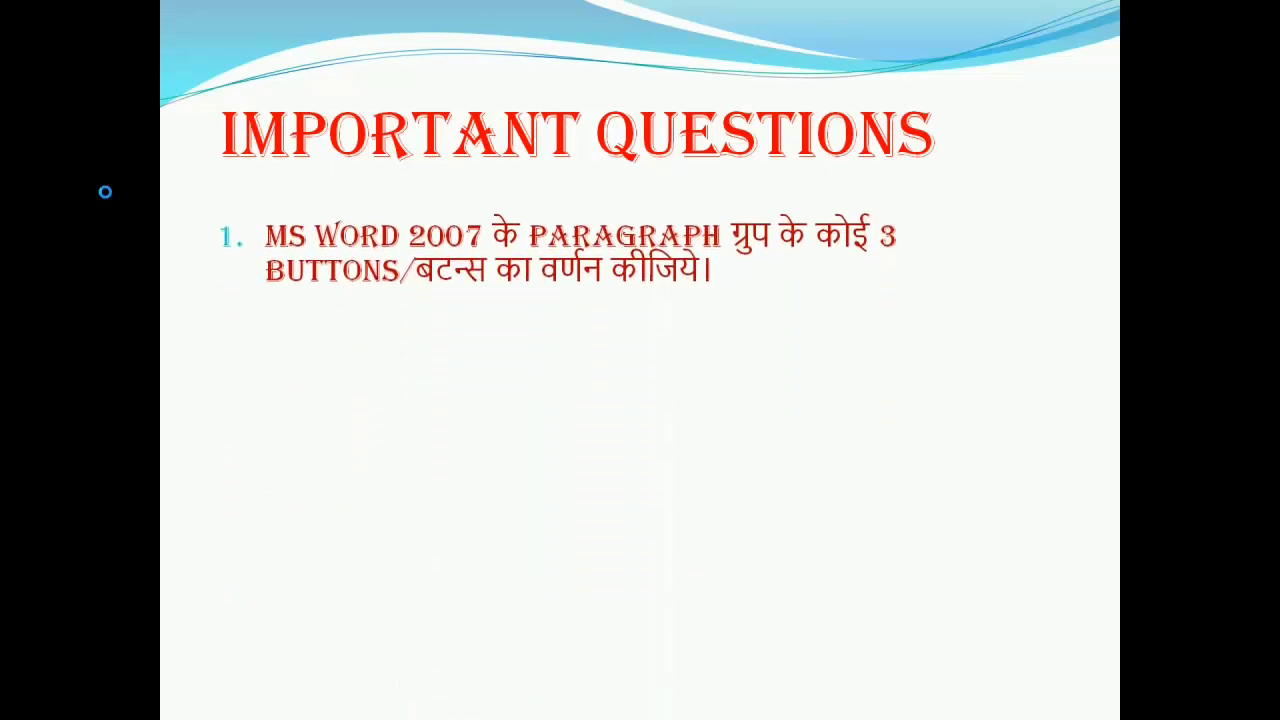